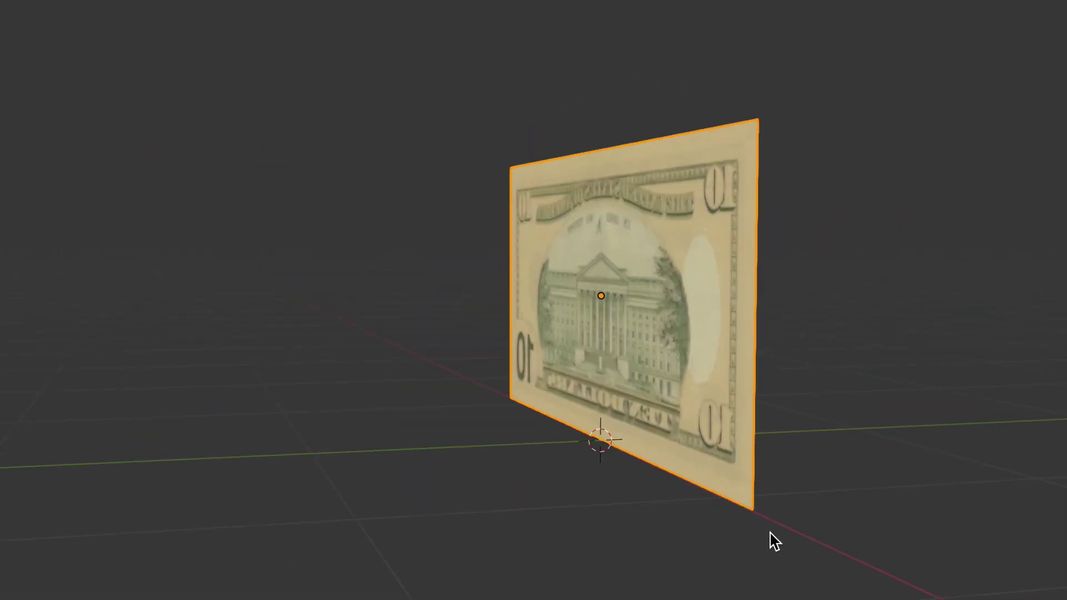
# Deselect the $10-bill plane by clicking empty viewport space
pyautogui.click(819, 541)
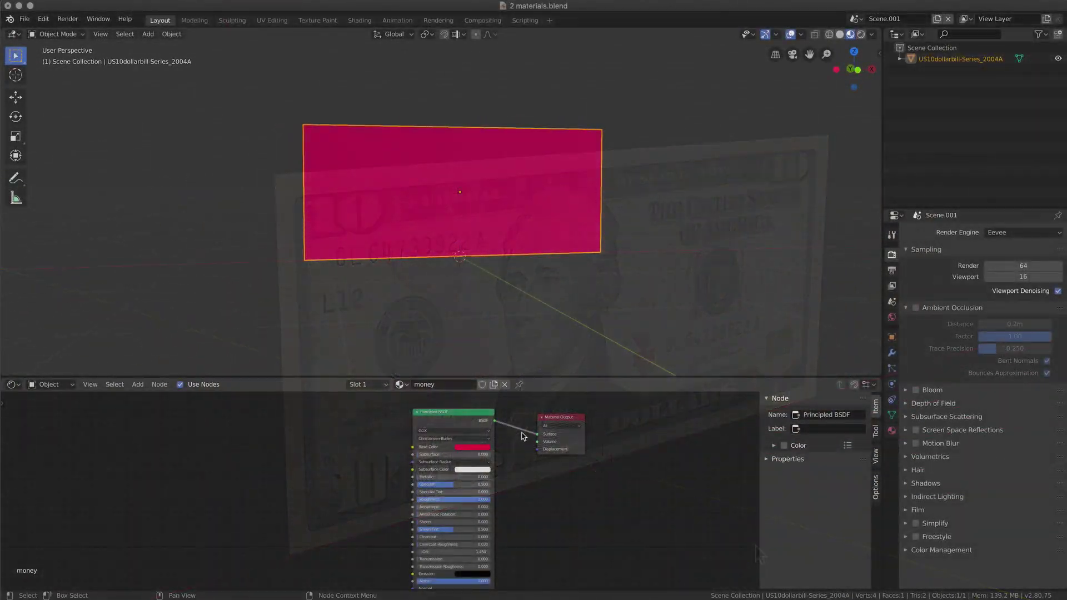
# Duplicate the Principled BSDF, make the copy blue, and plug it into Material Output Surface
pyautogui.moveTo(461, 409); pyautogui.dragTo(450, 406)
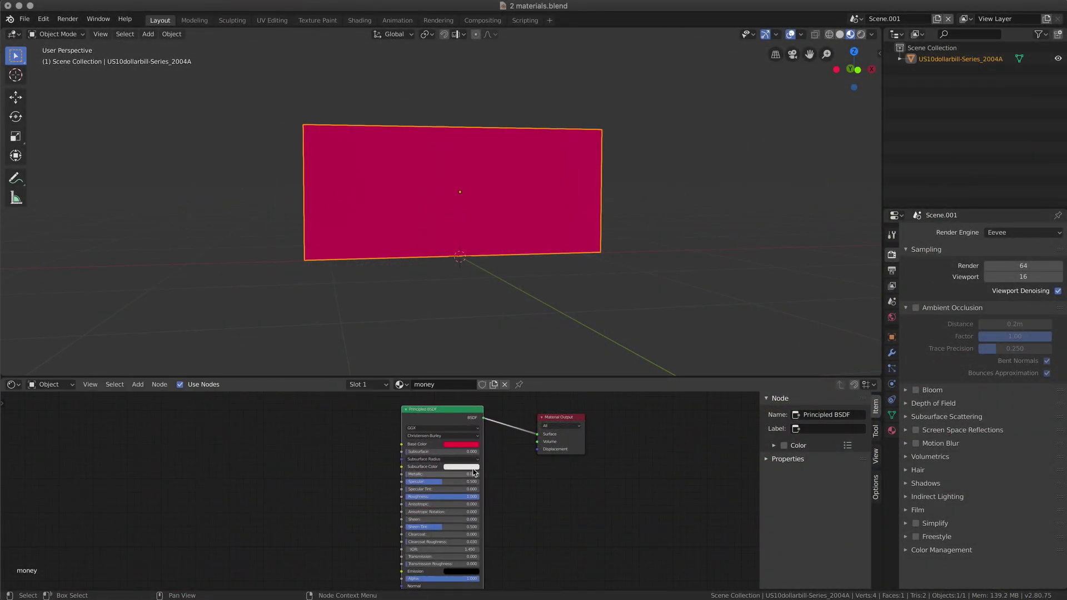
pyautogui.moveTo(464, 265); pyautogui.dragTo(513, 249, button='middle')
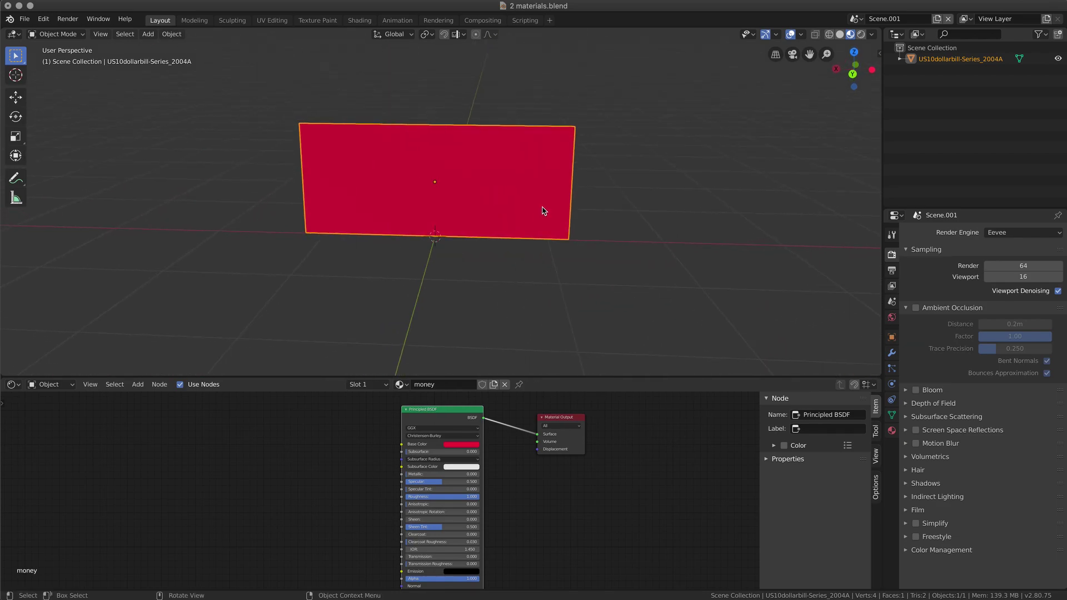
pyautogui.moveTo(542, 210); pyautogui.dragTo(478, 221, button='middle')
pyautogui.moveTo(440, 290); pyautogui.dragTo(418, 299, button='middle')
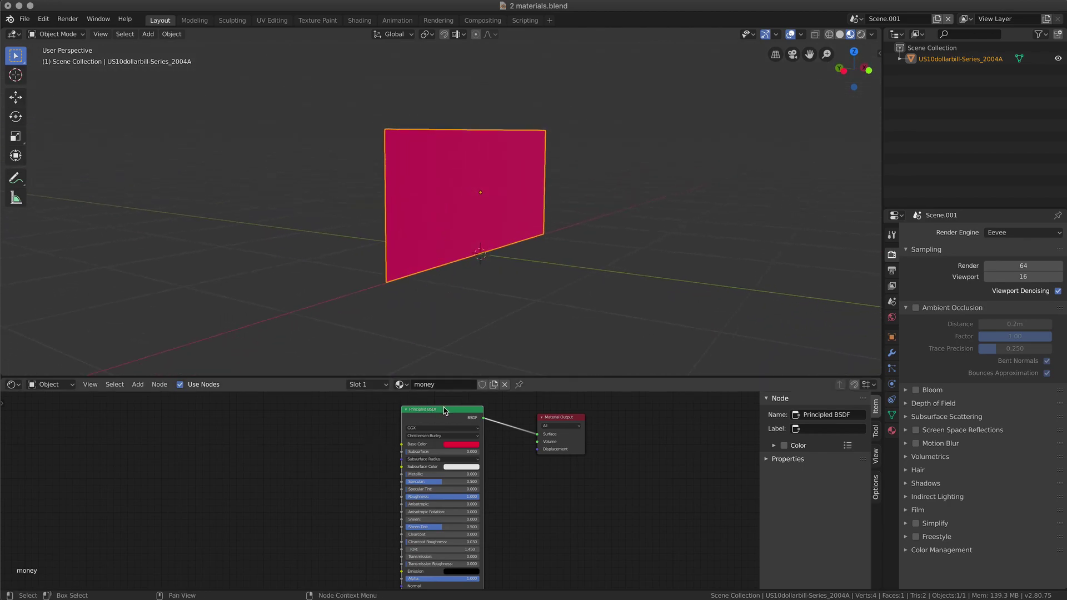
pyautogui.hotkey('ctrl', 'v')
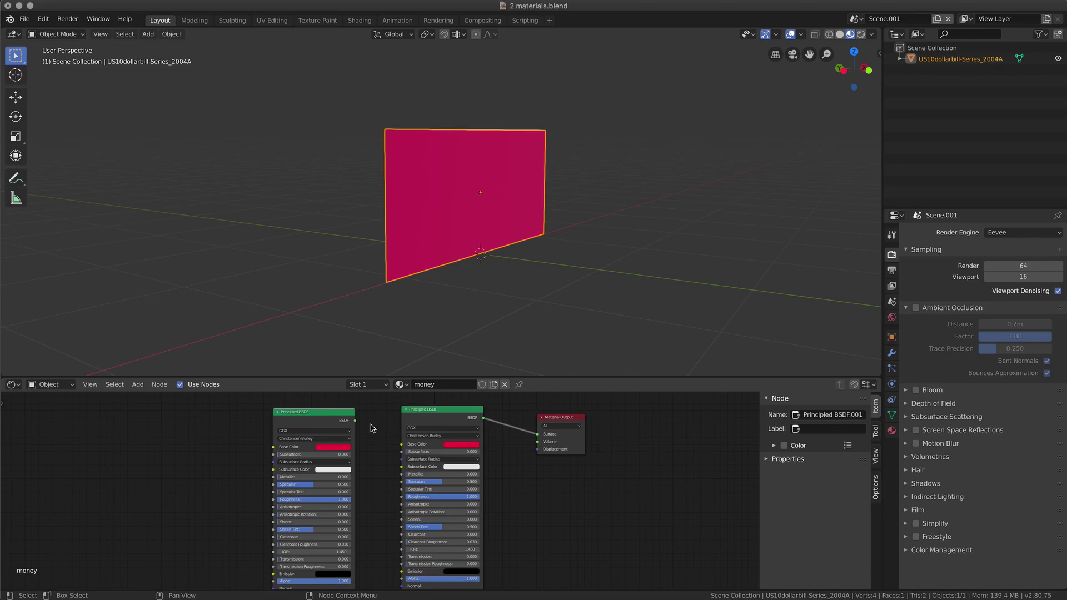
pyautogui.click(333, 447)
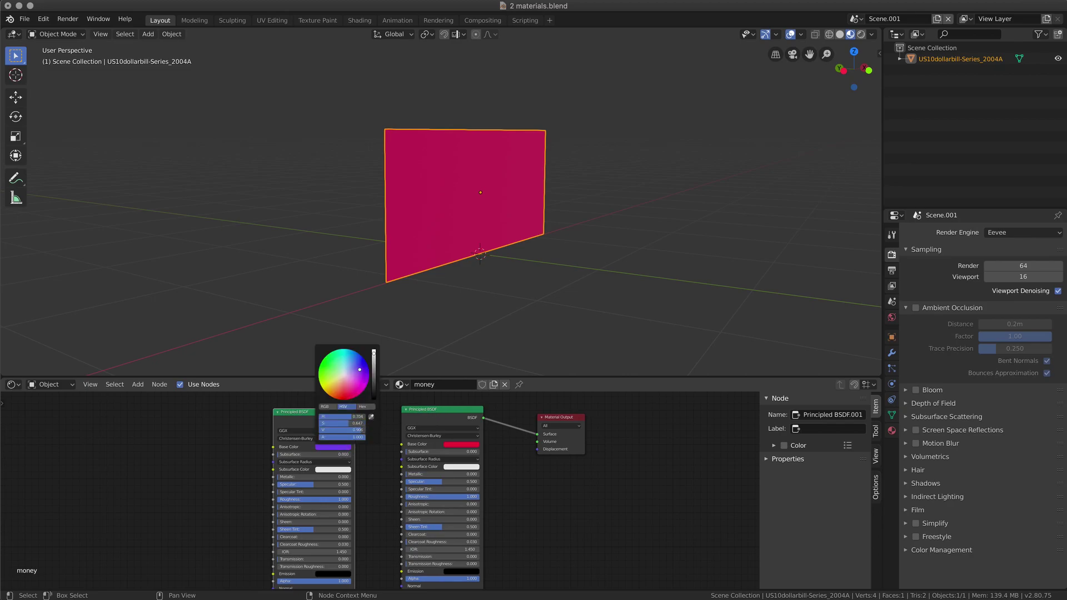
pyautogui.click(349, 447)
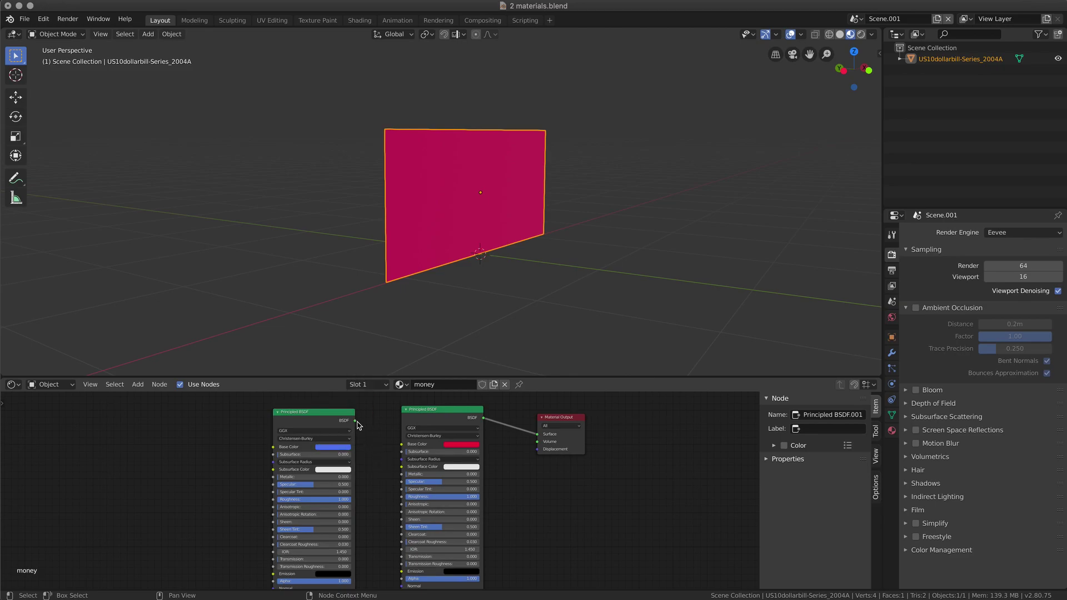
pyautogui.moveTo(355, 421); pyautogui.dragTo(537, 433)
pyautogui.moveTo(539, 300); pyautogui.dragTo(478, 271, button='middle')
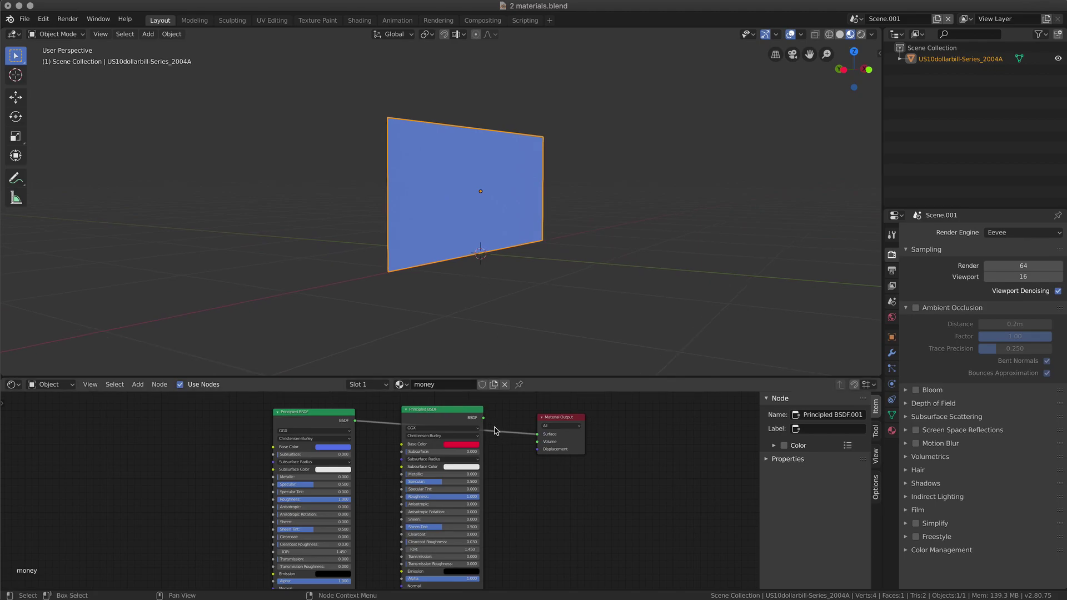
# Insert a Mix Shader on the link to Material Output and space the nodes out
pyautogui.click(134, 387)
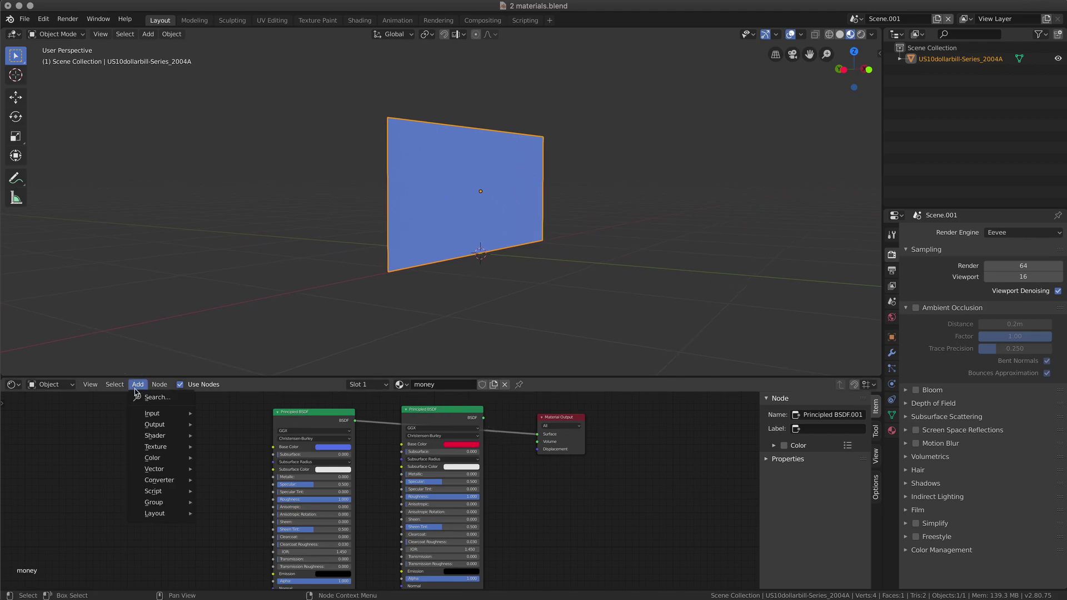
pyautogui.moveTo(156, 435)
pyautogui.click(239, 327)
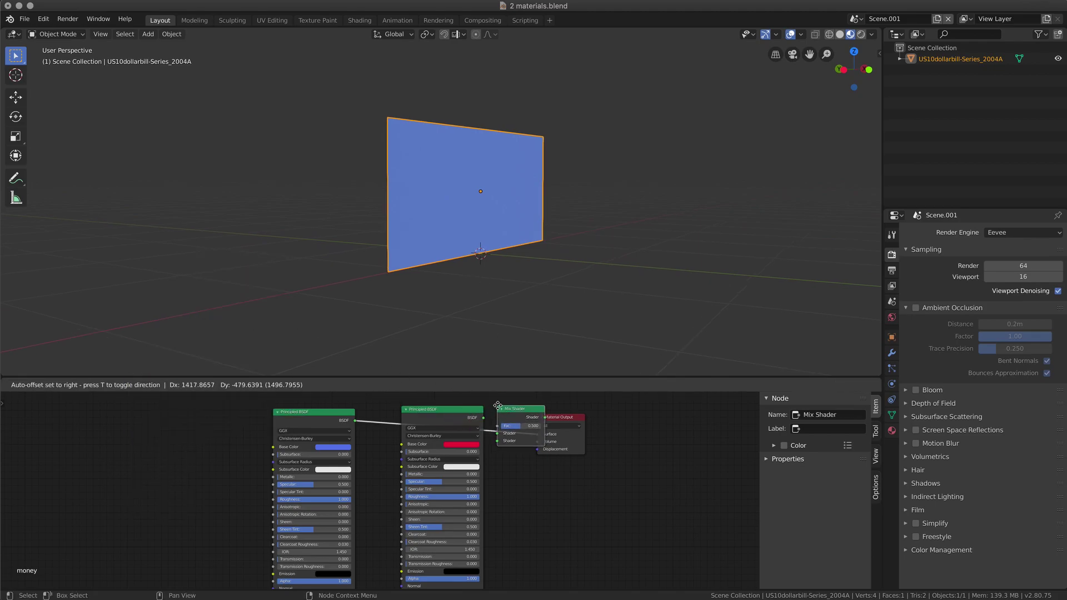
pyautogui.click(473, 407)
pyautogui.moveTo(569, 419); pyautogui.dragTo(645, 419)
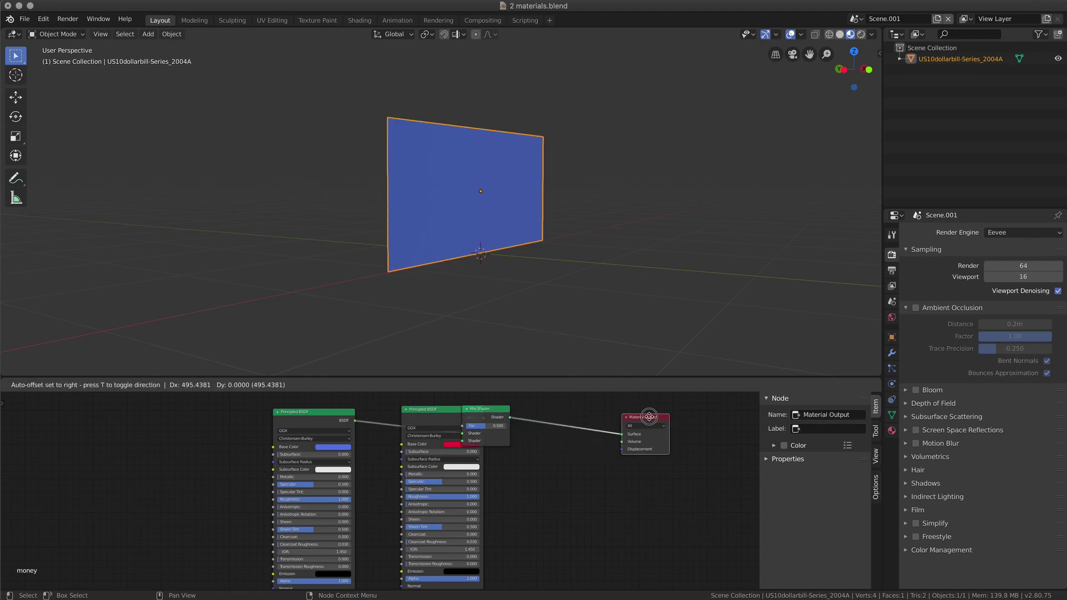
pyautogui.moveTo(486, 409); pyautogui.dragTo(550, 408)
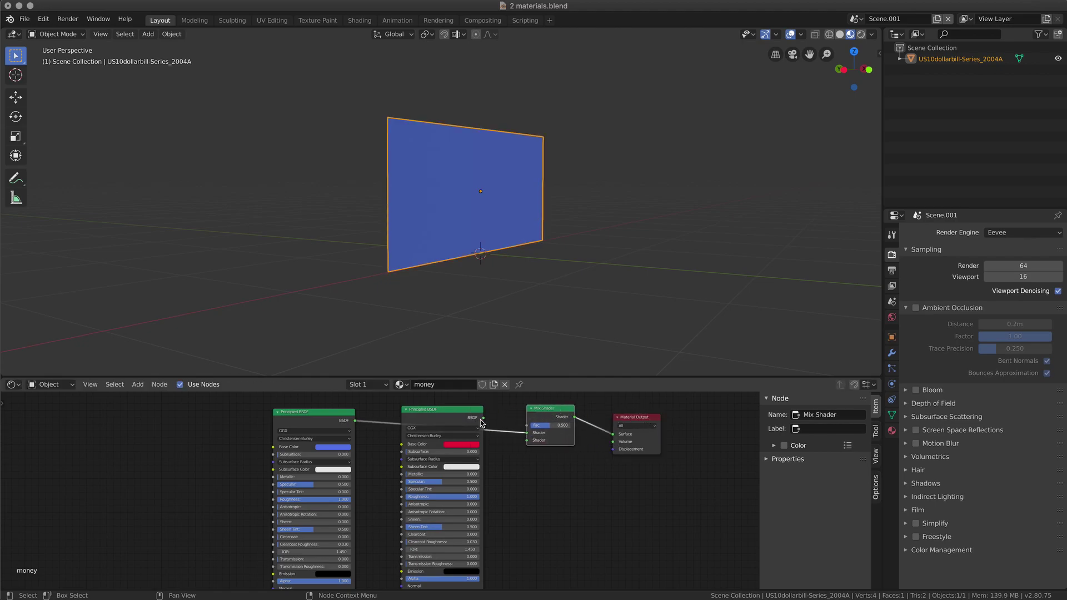
# Connect the red Principled BSDF to the Mix Shader, then undo a Fac change to 0.650
pyautogui.moveTo(482, 420); pyautogui.dragTo(526, 439)
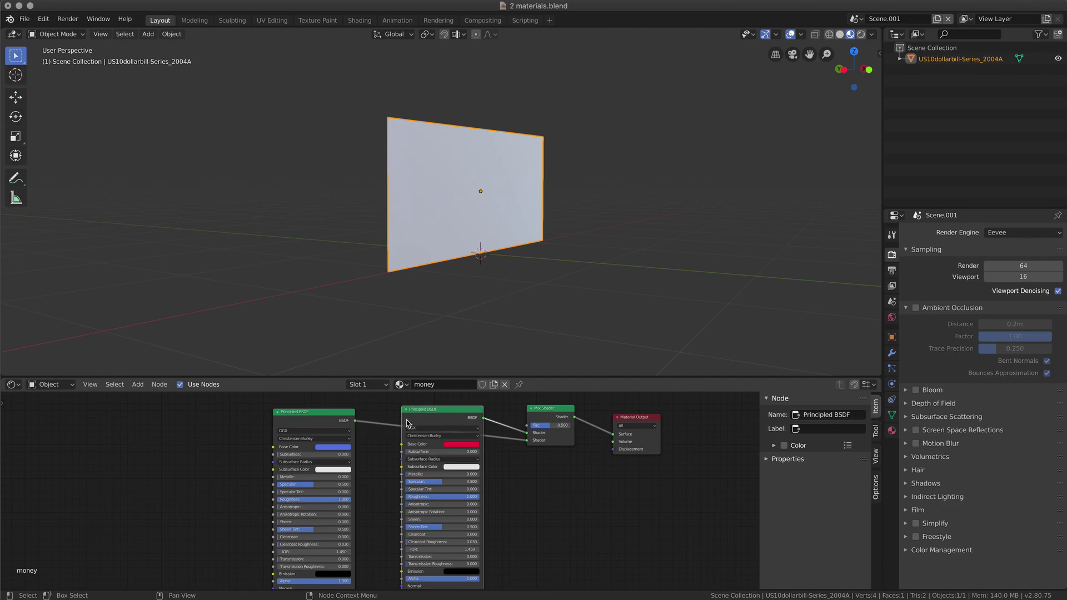
pyautogui.moveTo(457, 410); pyautogui.dragTo(459, 413)
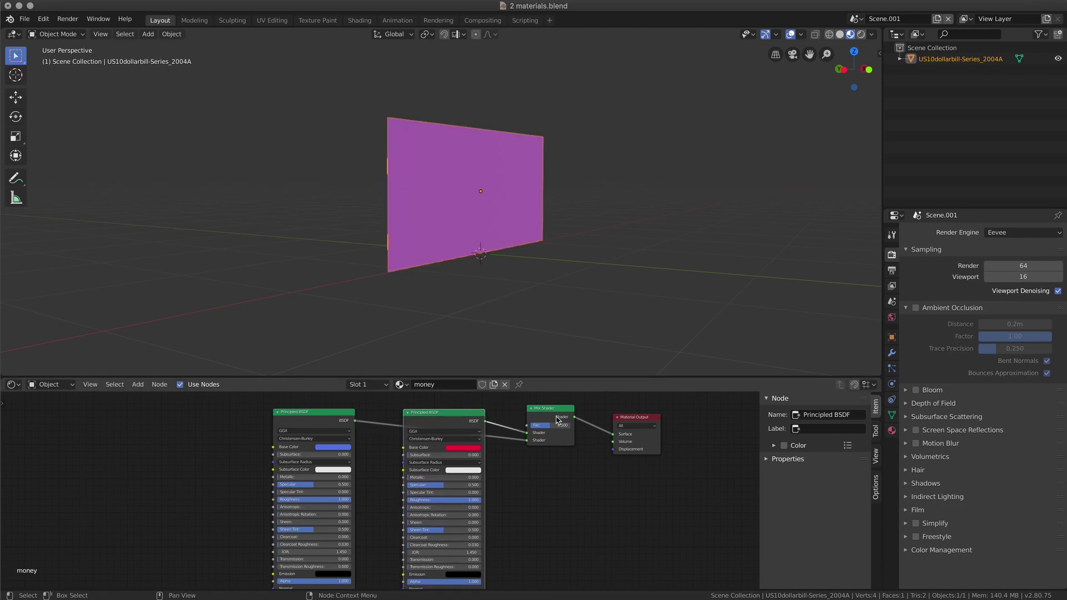
pyautogui.moveTo(468, 283)
pyautogui.mouseDown(button='middle')
pyautogui.moveTo(519, 279)
pyautogui.moveTo(466, 289)
pyautogui.mouseUp(button='middle')
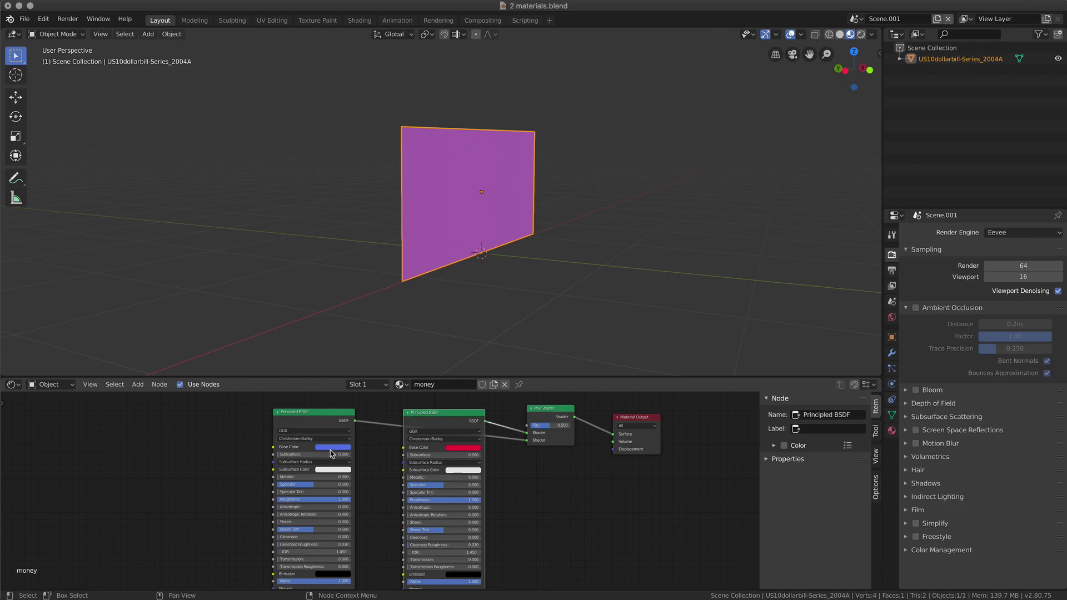
pyautogui.moveTo(533, 296); pyautogui.dragTo(520, 292, button='middle')
pyautogui.moveTo(548, 431); pyautogui.dragTo(530, 428)
pyautogui.hotkey('ctrl', 'z')
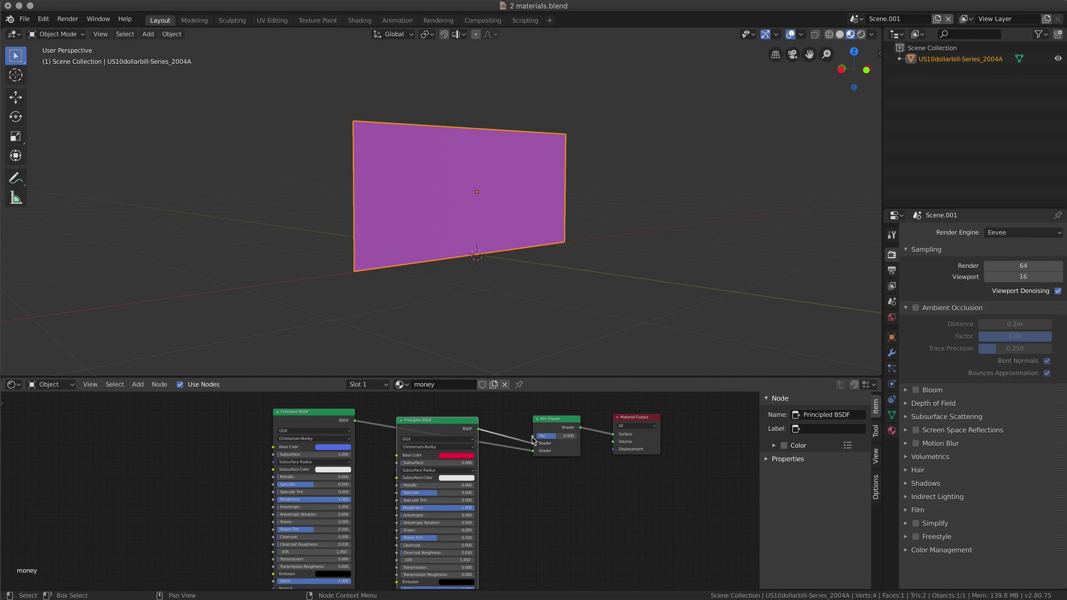
pyautogui.moveTo(514, 293)
pyautogui.mouseDown(button='middle')
pyautogui.moveTo(495, 293)
pyautogui.moveTo(562, 294)
pyautogui.moveTo(516, 293)
pyautogui.mouseUp(button='middle')
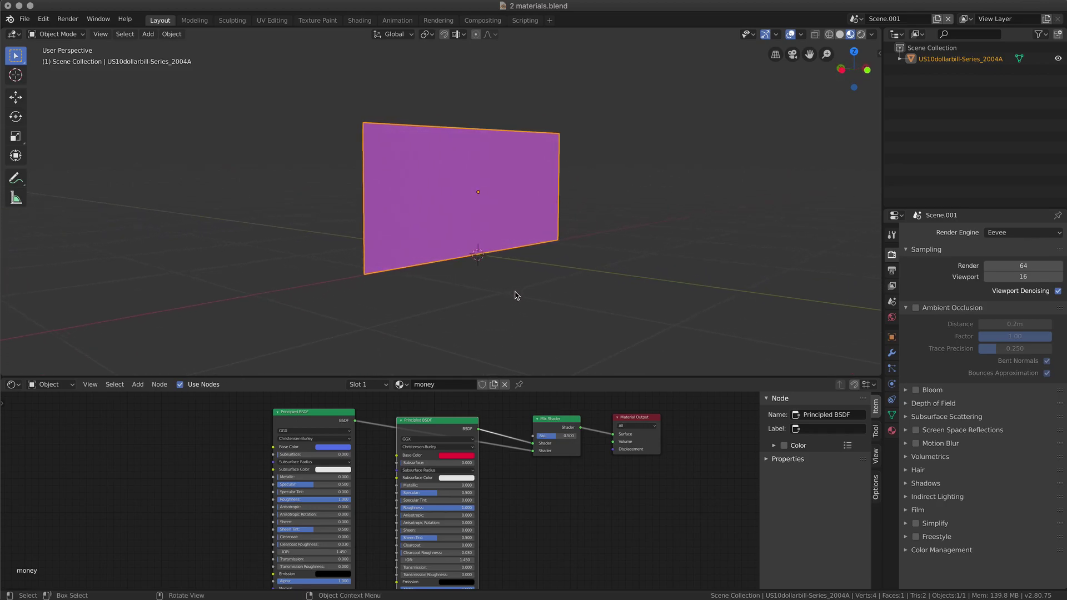
# Add a Geometry node and link its Backfacing output to the Mix Shader Fac
pyautogui.click(137, 384)
pyautogui.moveTo(141, 412)
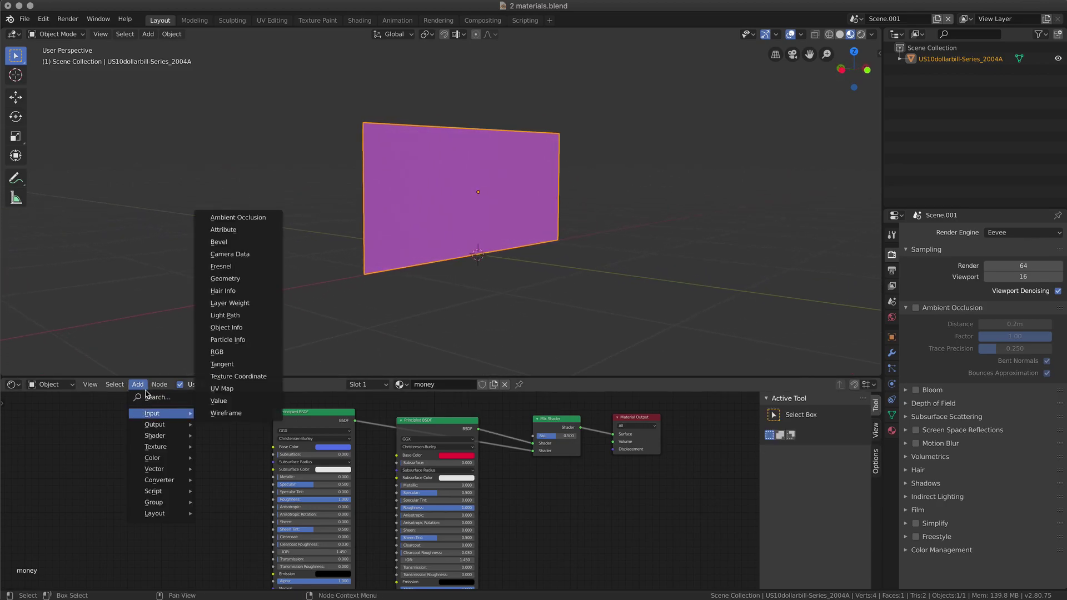
pyautogui.click(225, 278)
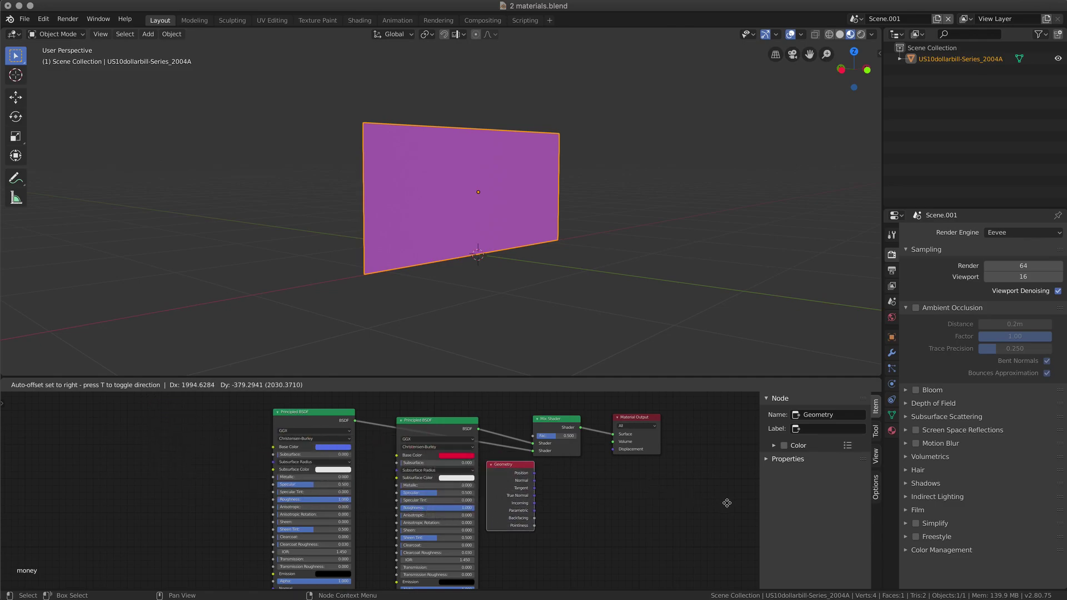
pyautogui.click(528, 489)
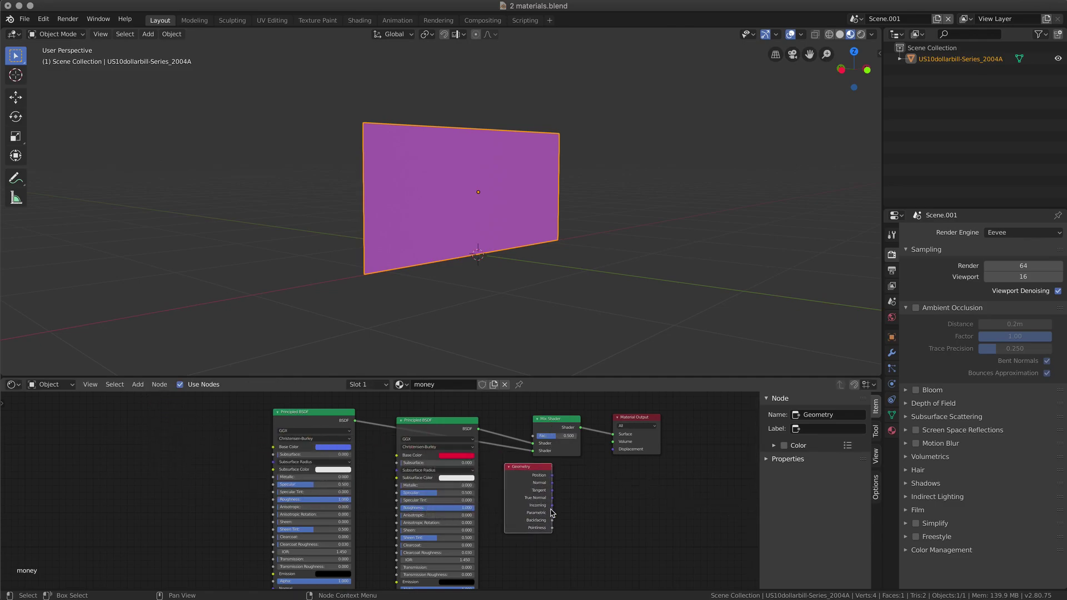
pyautogui.moveTo(553, 522); pyautogui.dragTo(618, 515)
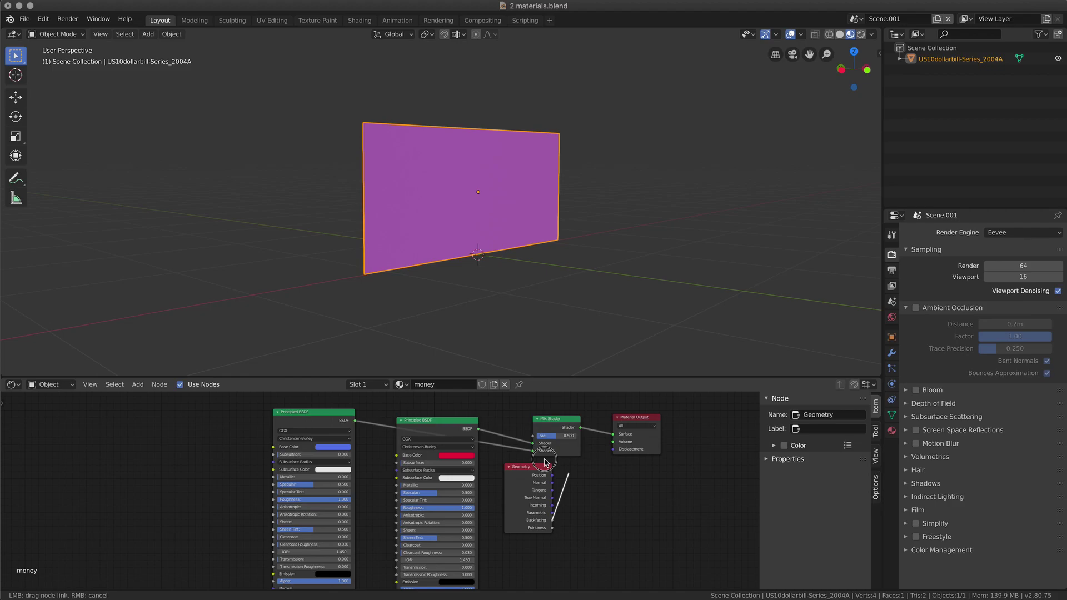
pyautogui.moveTo(533, 439); pyautogui.dragTo(533, 436)
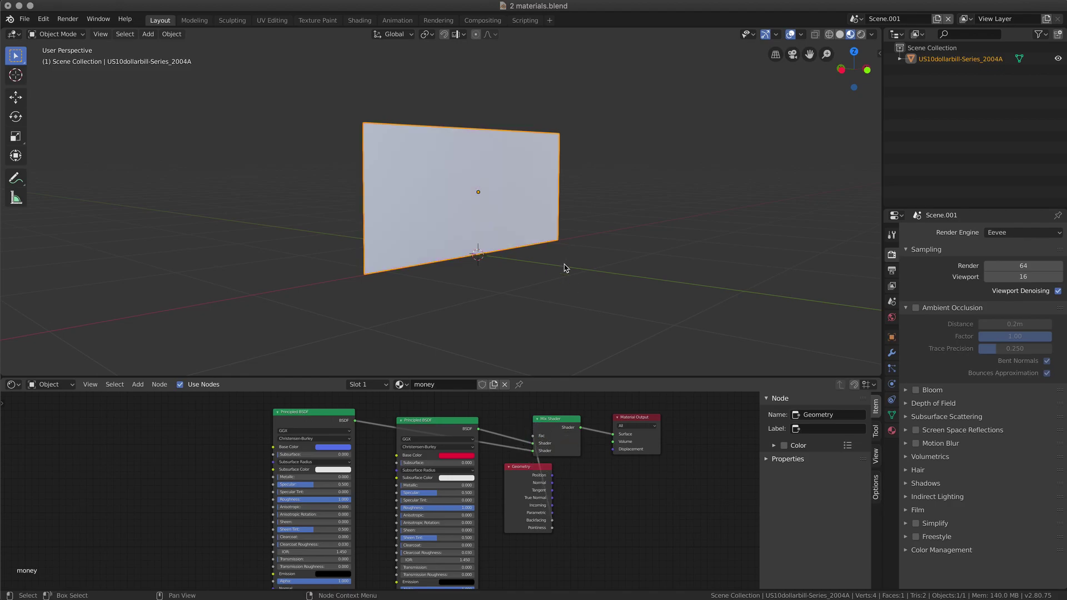
# Orbit around the plane to compare its red front and blue back
pyautogui.moveTo(564, 298); pyautogui.dragTo(567, 297, button='middle')
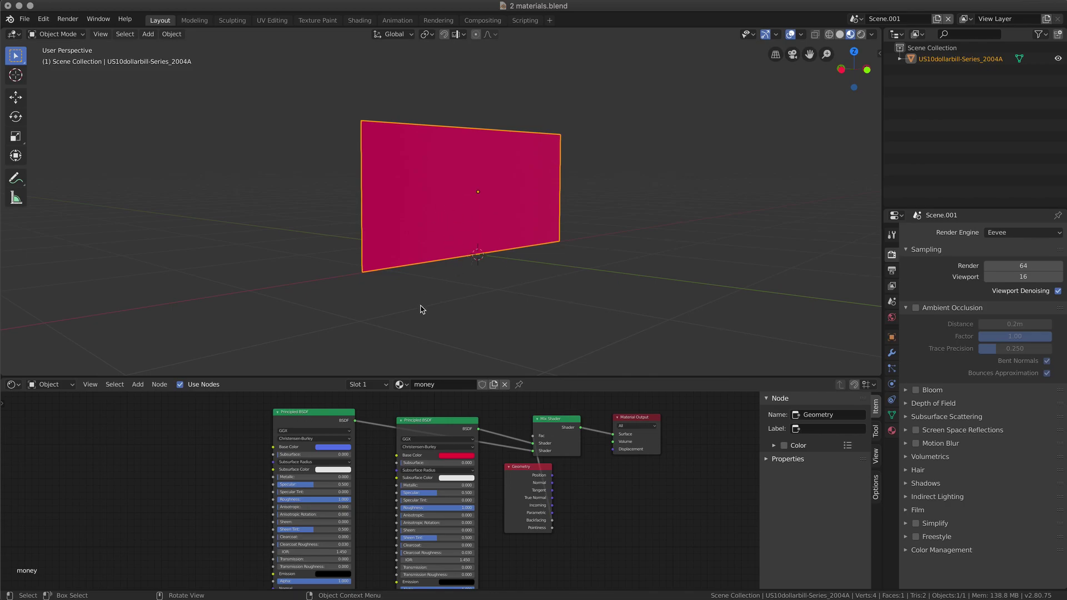
pyautogui.moveTo(421, 308); pyautogui.dragTo(466, 271, button='middle')
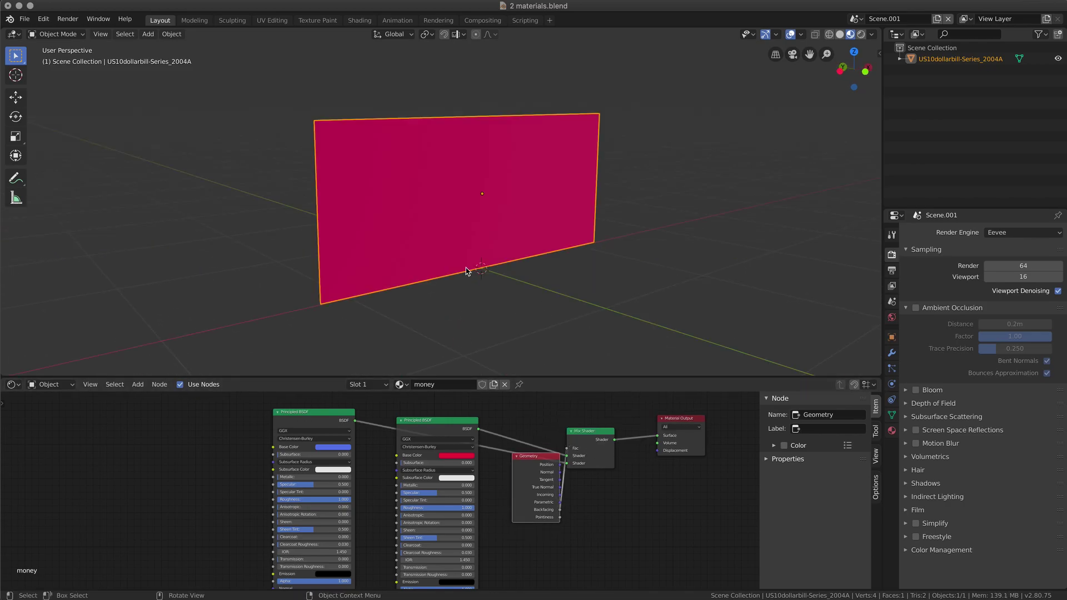
pyautogui.moveTo(443, 306); pyautogui.dragTo(454, 303, button='middle')
pyautogui.moveTo(446, 227); pyautogui.dragTo(436, 288, button='middle')
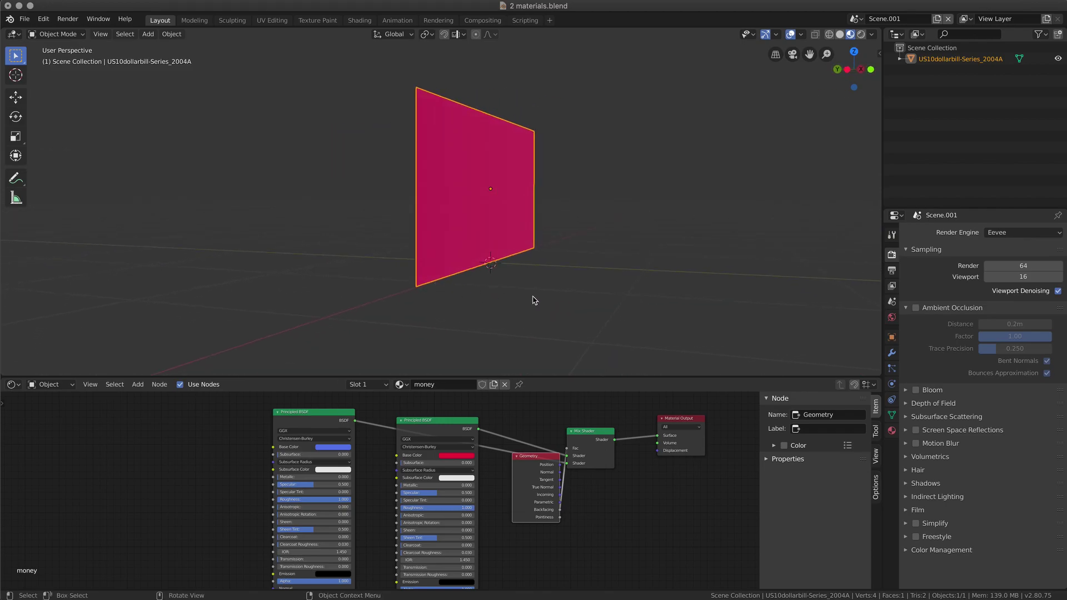
# Move the bill-front image texture beside the shaders and link its Color to a Principled BSDF
pyautogui.moveTo(533, 300); pyautogui.dragTo(512, 310, button='middle')
pyautogui.moveTo(240, 525); pyautogui.dragTo(378, 483, button='middle')
pyautogui.moveTo(328, 562); pyautogui.dragTo(336, 426)
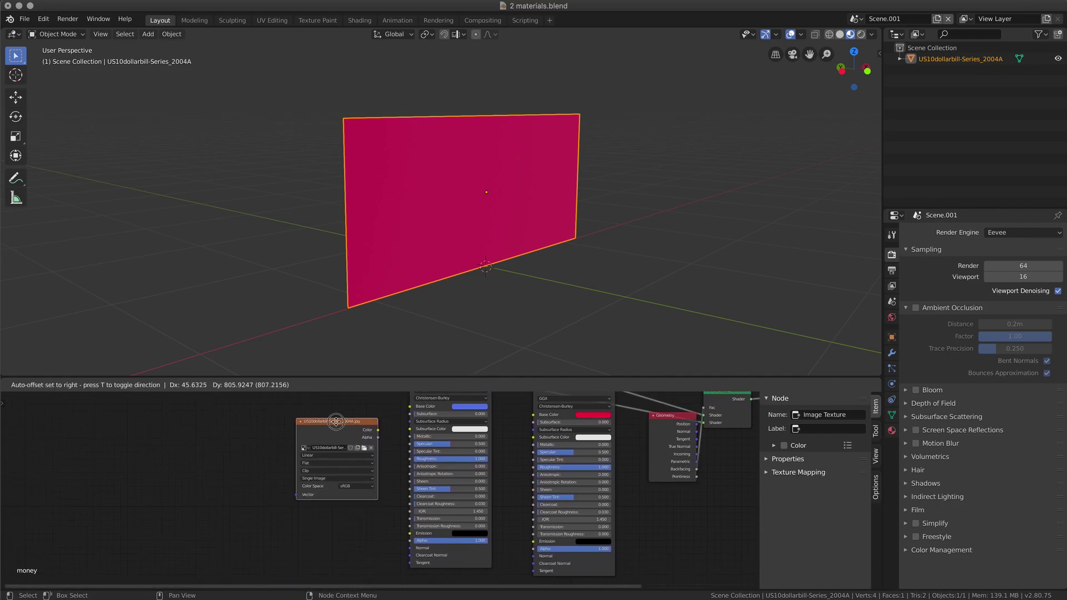
pyautogui.moveTo(400, 580); pyautogui.dragTo(268, 422)
pyautogui.scroll(5, 341, 564)
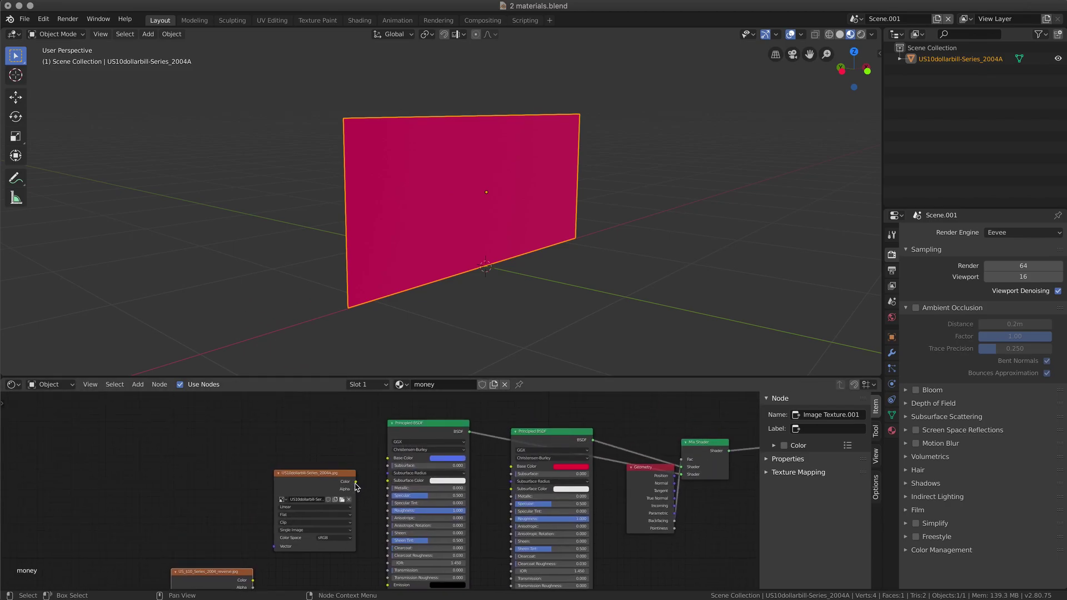
pyautogui.moveTo(356, 482); pyautogui.dragTo(511, 467)
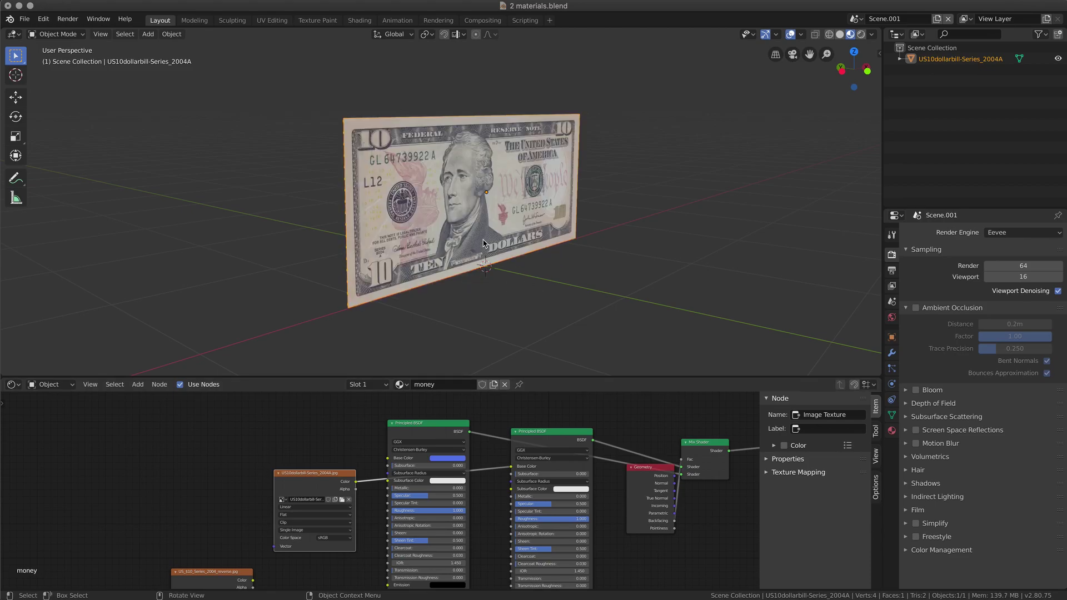
pyautogui.moveTo(577, 289); pyautogui.dragTo(602, 290, button='middle')
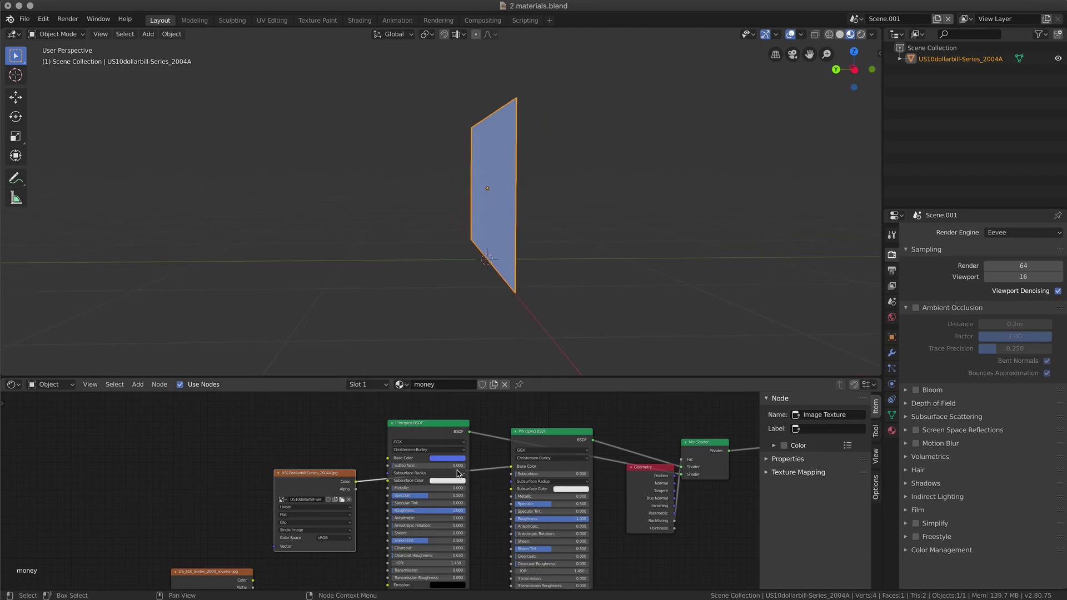
# Move the Geometry node down and bring the reverse bill image beside the shaders
pyautogui.moveTo(651, 469); pyautogui.dragTo(648, 496)
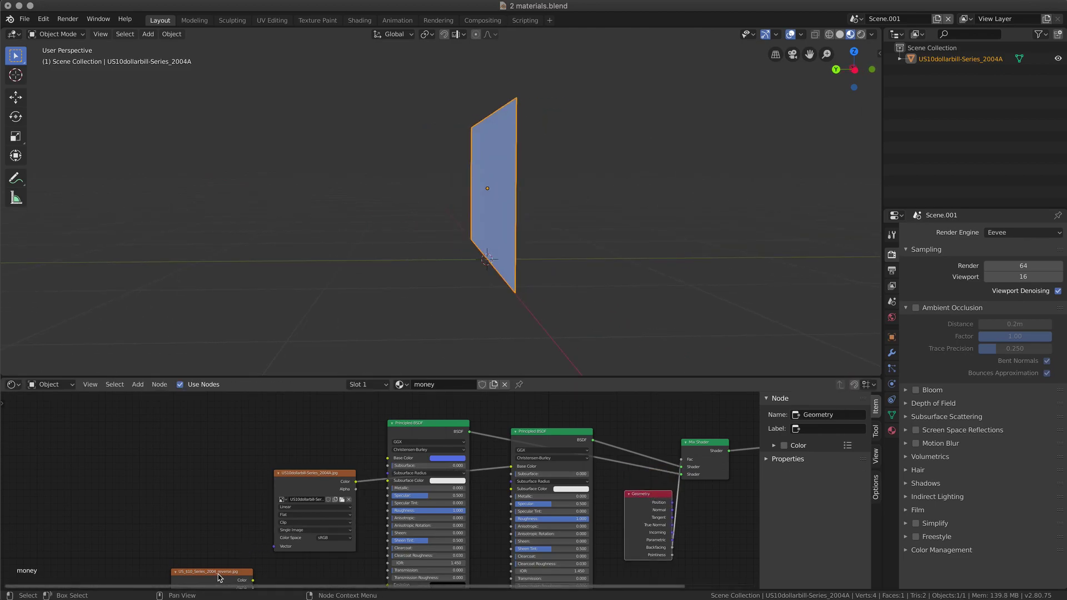
pyautogui.moveTo(218, 573); pyautogui.dragTo(388, 458)
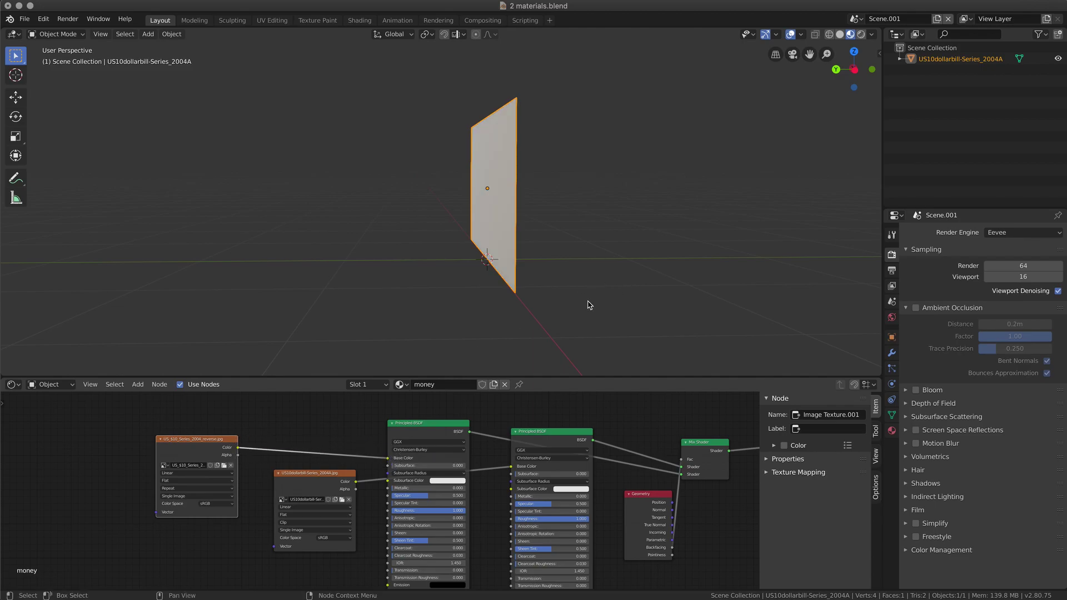
pyautogui.moveTo(610, 305); pyautogui.dragTo(687, 317, button='middle')
# Frame the two cubes and select cube simple
pyautogui.scroll(2, 688, 326)
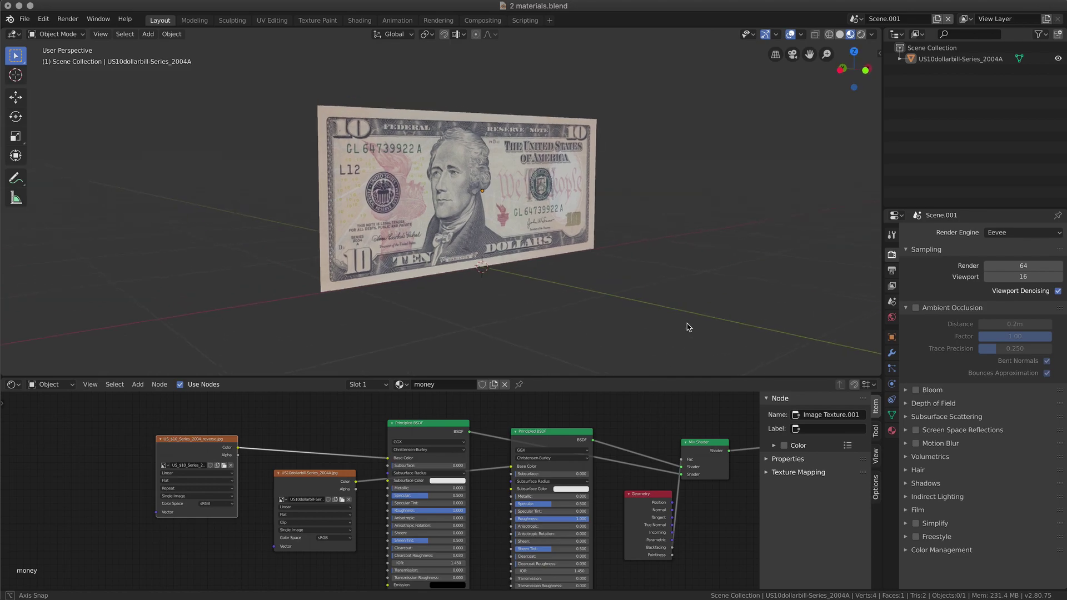
pyautogui.scroll(1, 688, 326)
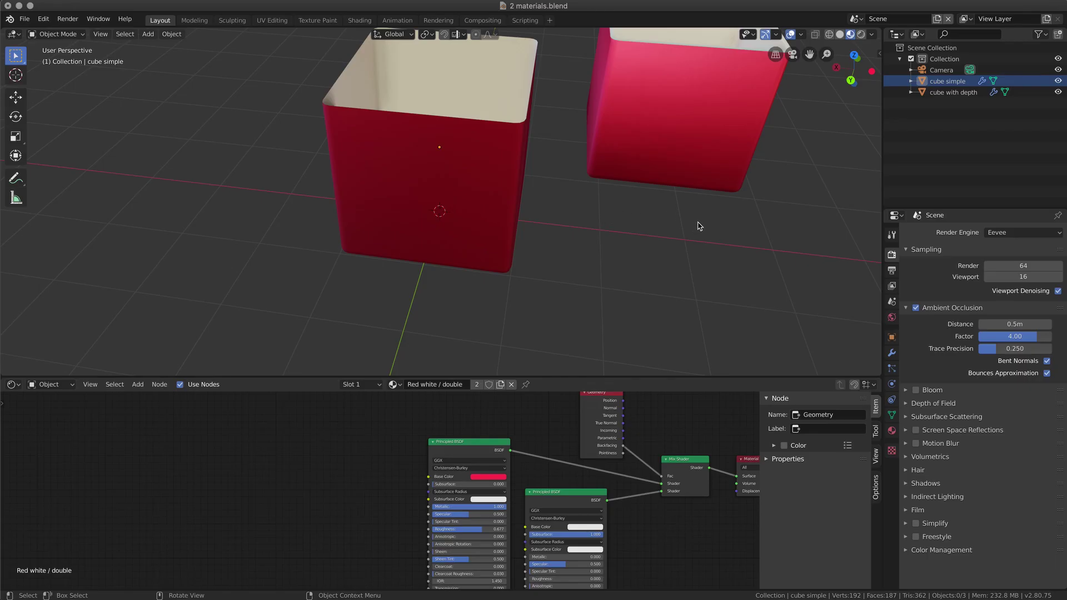
pyautogui.moveTo(698, 227); pyautogui.dragTo(547, 300, button='middle')
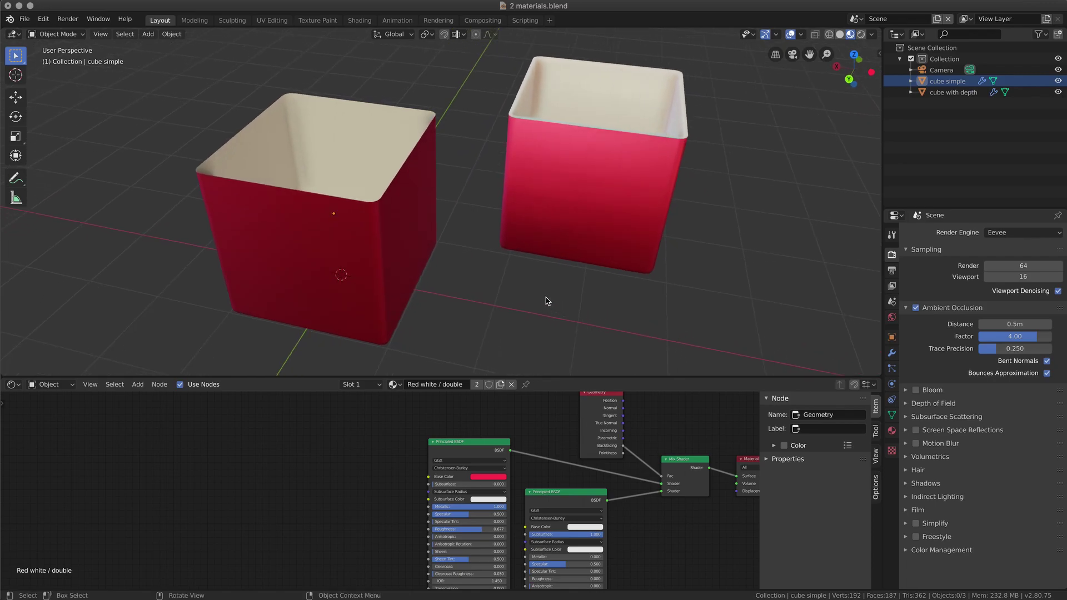
pyautogui.keyDown('shift'); pyautogui.moveTo(480, 293); pyautogui.dragTo(561, 286, button='middle'); pyautogui.keyUp('shift')
pyautogui.scroll(2, 566, 272)
pyautogui.scroll(-2, 566, 270)
pyautogui.click(500, 282)
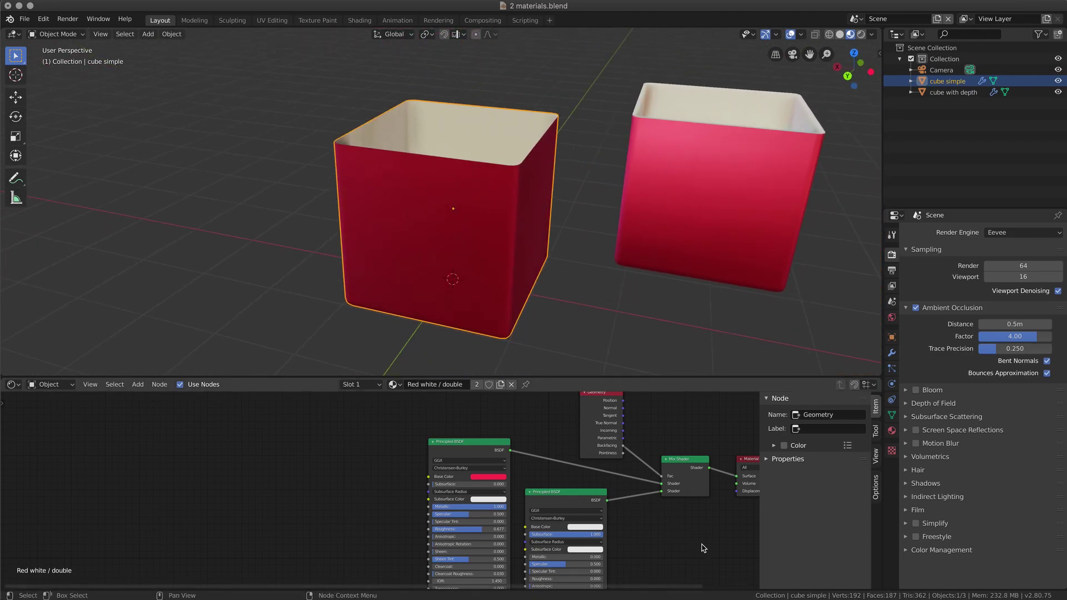
# Tidy the Geometry and white Principled BSDF nodes, then check the cube interiors
pyautogui.moveTo(698, 545); pyautogui.dragTo(561, 568, button='middle')
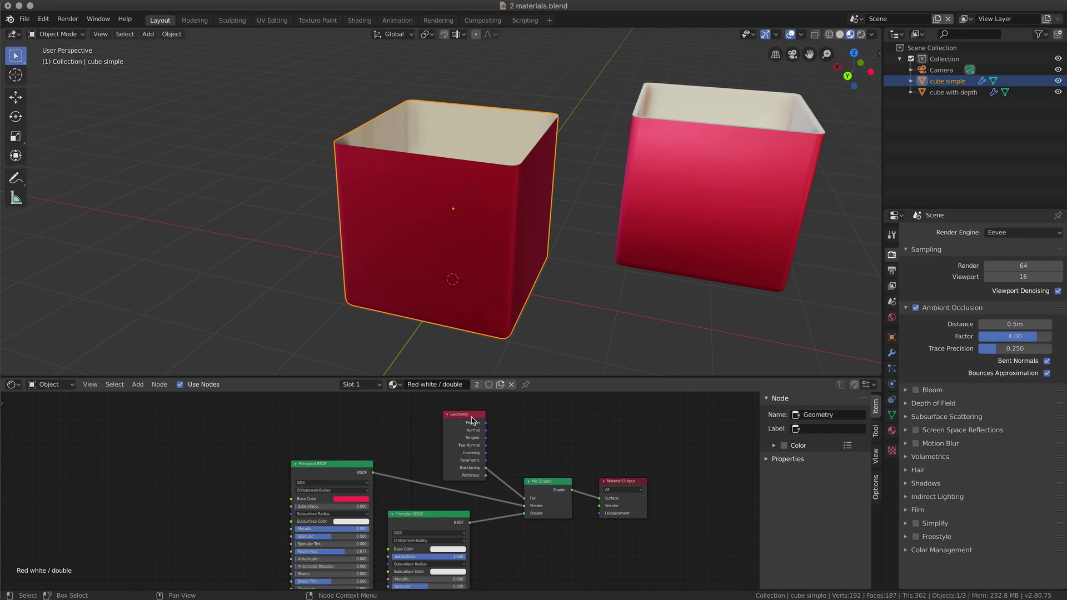
pyautogui.moveTo(471, 421); pyautogui.dragTo(476, 416)
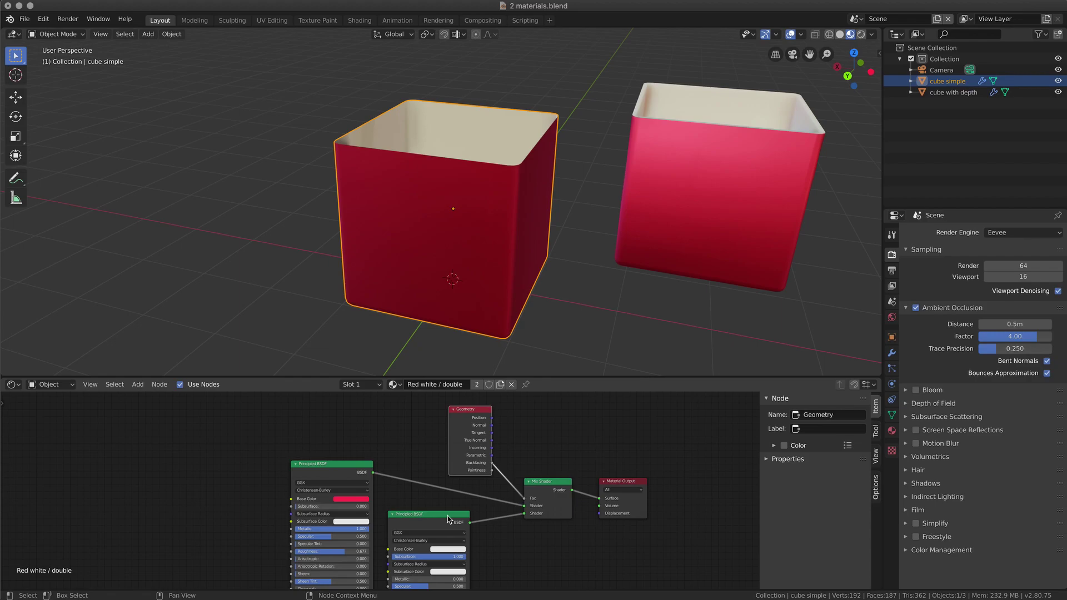
pyautogui.moveTo(448, 519); pyautogui.dragTo(457, 512)
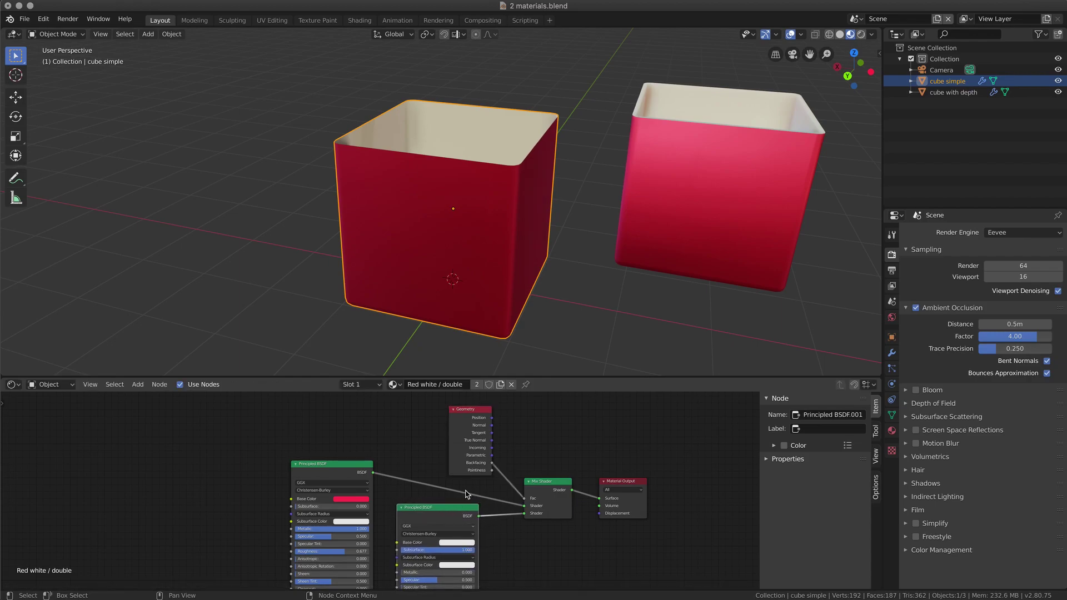
pyautogui.moveTo(489, 192); pyautogui.dragTo(472, 136, button='middle')
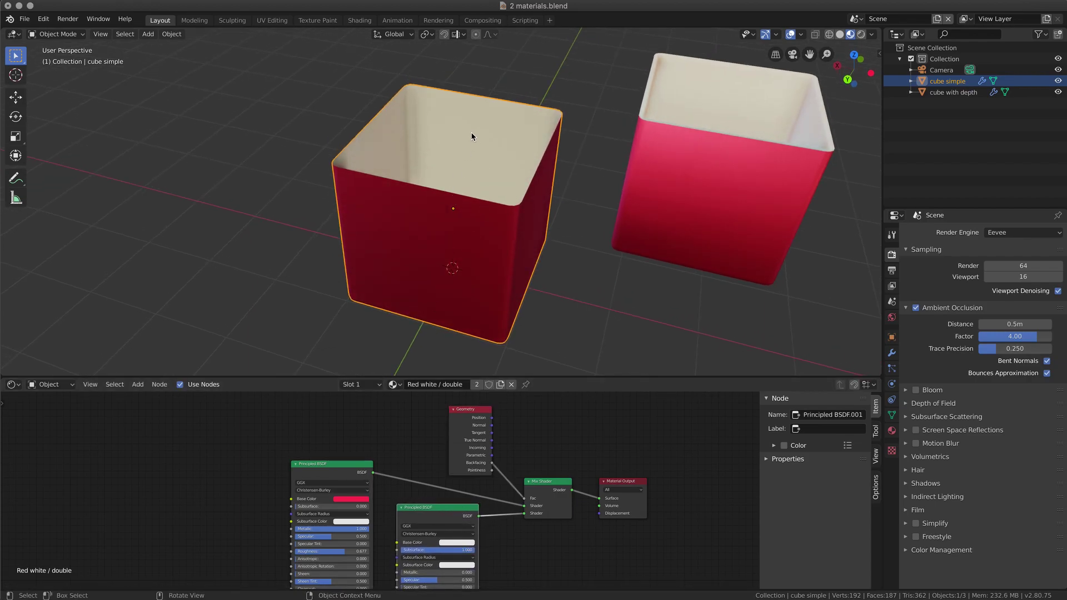
pyautogui.moveTo(491, 237); pyautogui.dragTo(550, 292, button='middle')
pyautogui.click(550, 292)
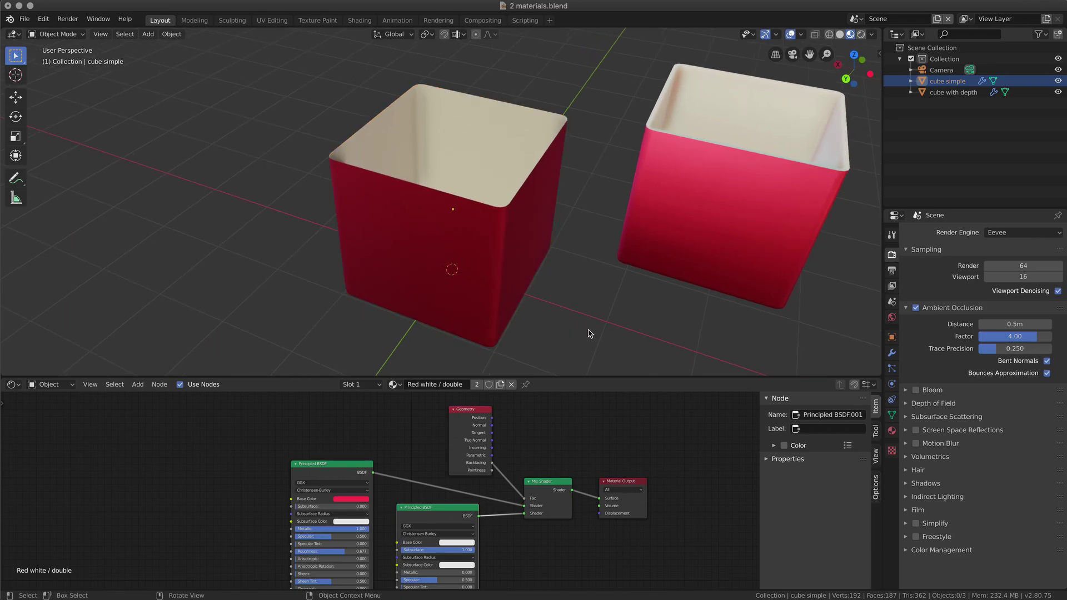
# Inspect cube with depth's mesh in Edit Mode, looking at its inner floor
pyautogui.moveTo(590, 333); pyautogui.dragTo(547, 309, button='middle')
pyautogui.moveTo(604, 290); pyautogui.dragTo(428, 222, button='middle')
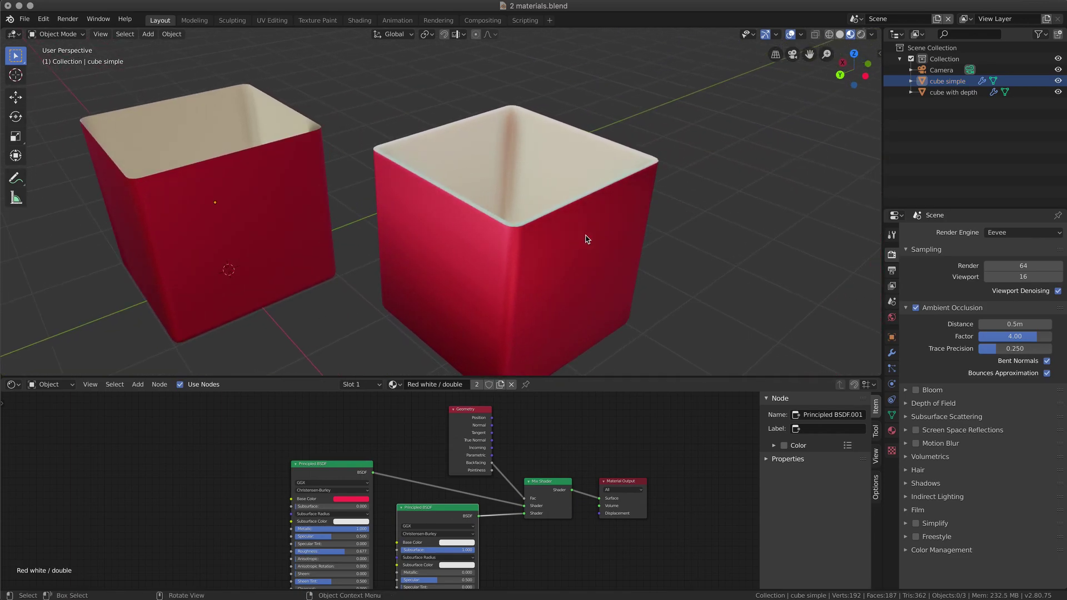
pyautogui.moveTo(587, 239); pyautogui.dragTo(453, 148, button='middle')
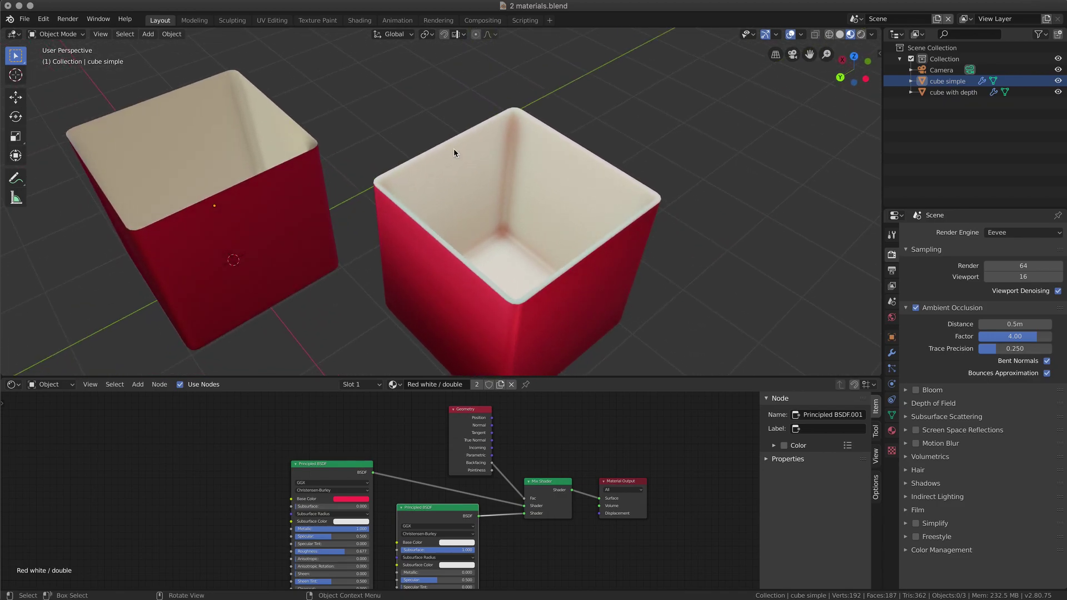
pyautogui.scroll(4, 468, 159)
pyautogui.scroll(-3, 329, 182)
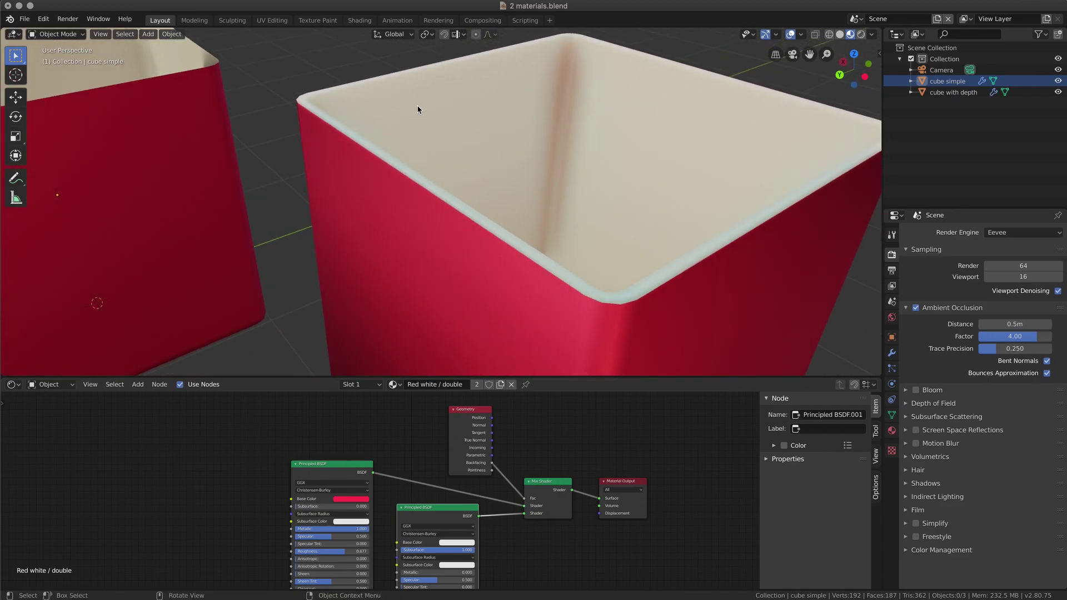
pyautogui.click(418, 106)
pyautogui.press('Tab')
pyautogui.moveTo(443, 132); pyautogui.dragTo(347, 100, button='middle')
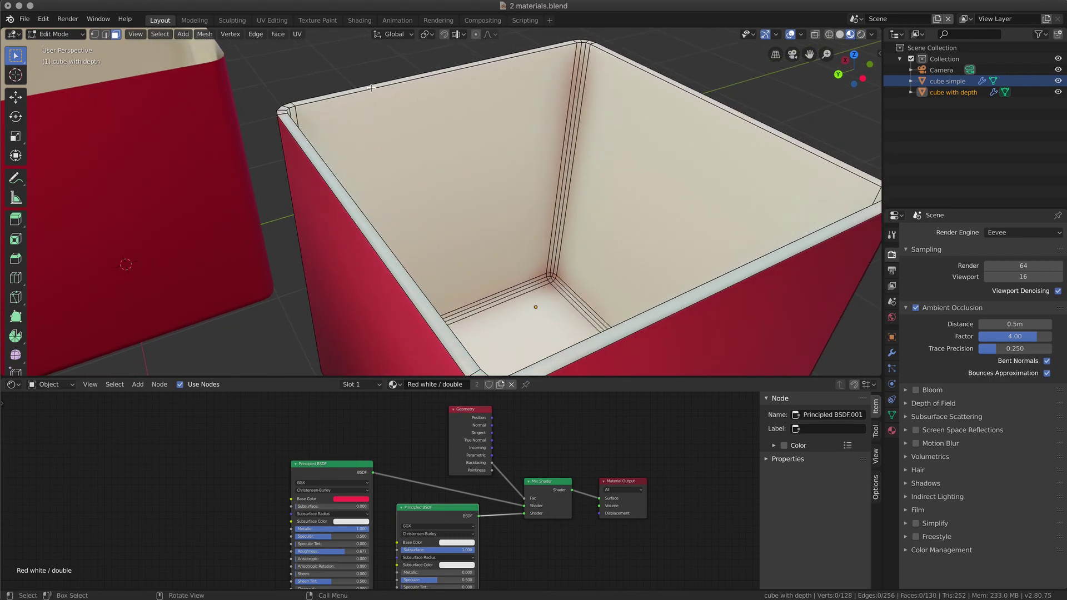
pyautogui.moveTo(562, 148); pyautogui.dragTo(507, 174, button='middle')
pyautogui.press('Tab')
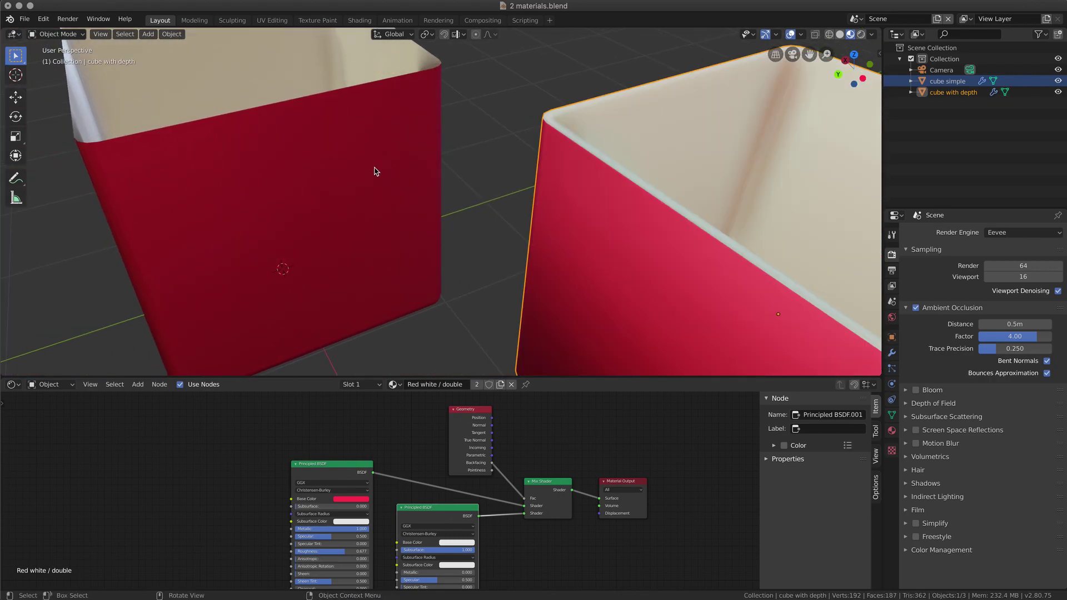
# Compare against cube simple's mesh in Edit Mode, then return to Object Mode
pyautogui.click(398, 179)
pyautogui.press('Tab')
pyautogui.scroll(-3, 440, 193)
pyautogui.moveTo(462, 210); pyautogui.dragTo(432, 289, button='middle')
pyautogui.moveTo(492, 214); pyautogui.dragTo(416, 253, button='middle')
pyautogui.press('Tab')
# Reselect cube with depth and enter Edit Mode to view its thick walls
pyautogui.moveTo(649, 240); pyautogui.dragTo(542, 243, button='middle')
pyautogui.click(524, 245)
pyautogui.press('Tab')
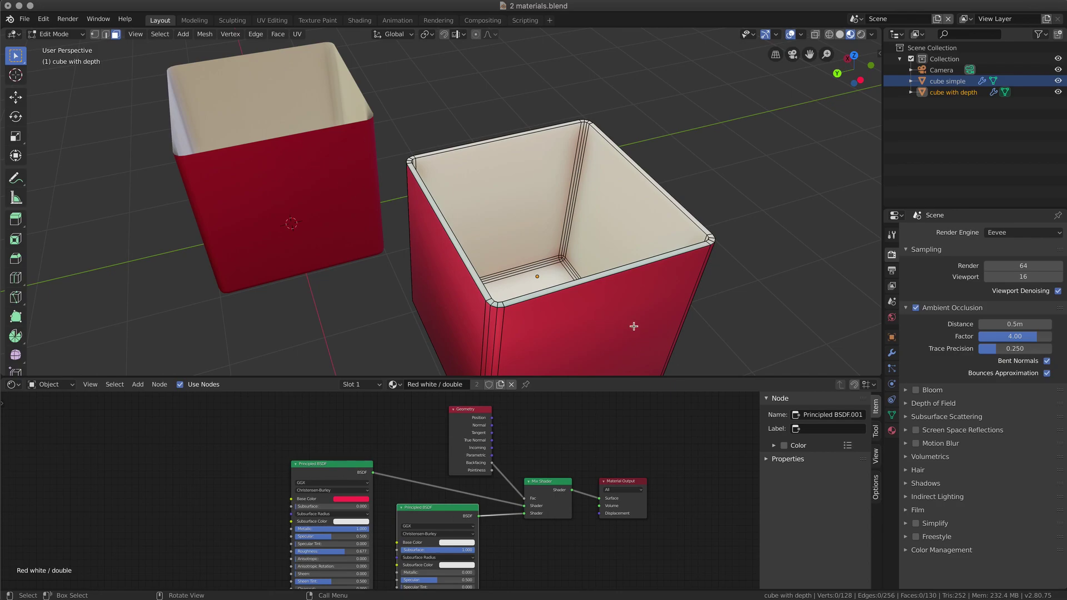
pyautogui.moveTo(611, 302); pyautogui.dragTo(613, 251, button='middle')
pyautogui.scroll(-2, 612, 241)
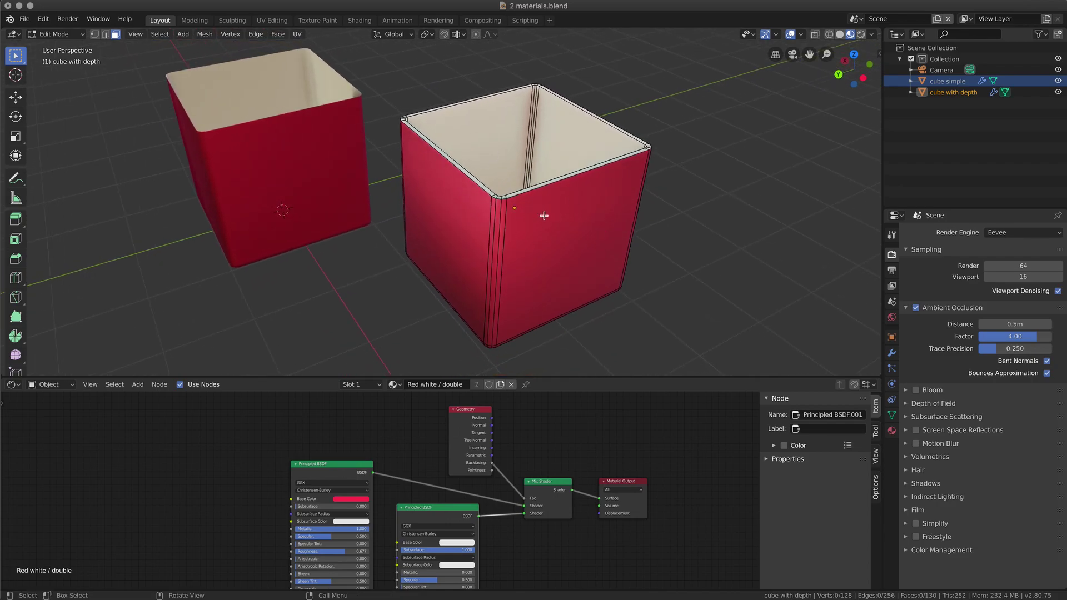
# In Object Mode, browse cube with depth's Red and white material slots, ending on Red
pyautogui.press('Tab')
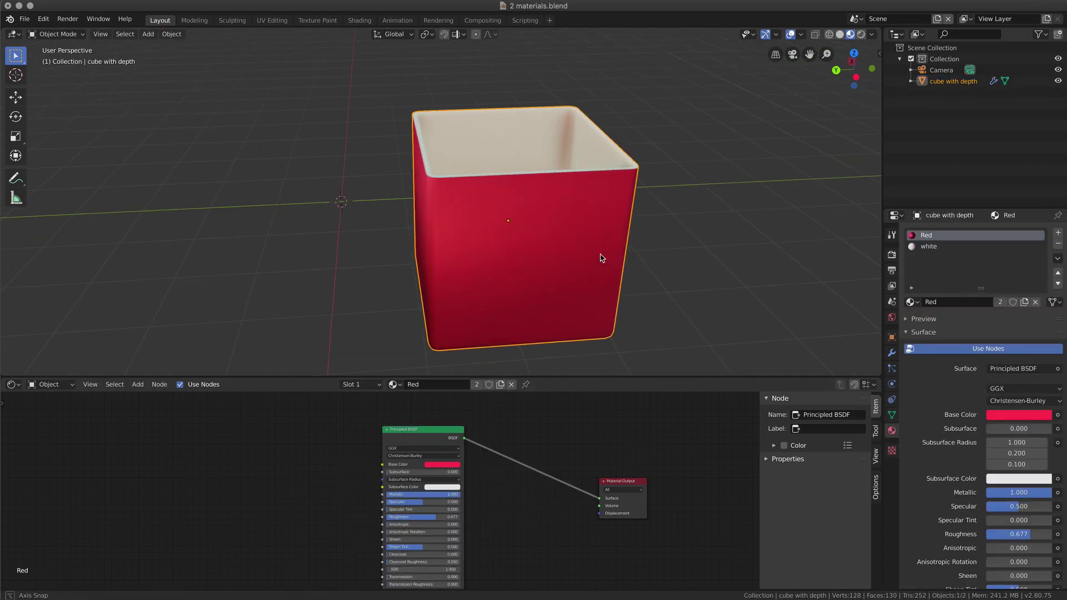
pyautogui.moveTo(601, 258); pyautogui.dragTo(555, 262, button='middle')
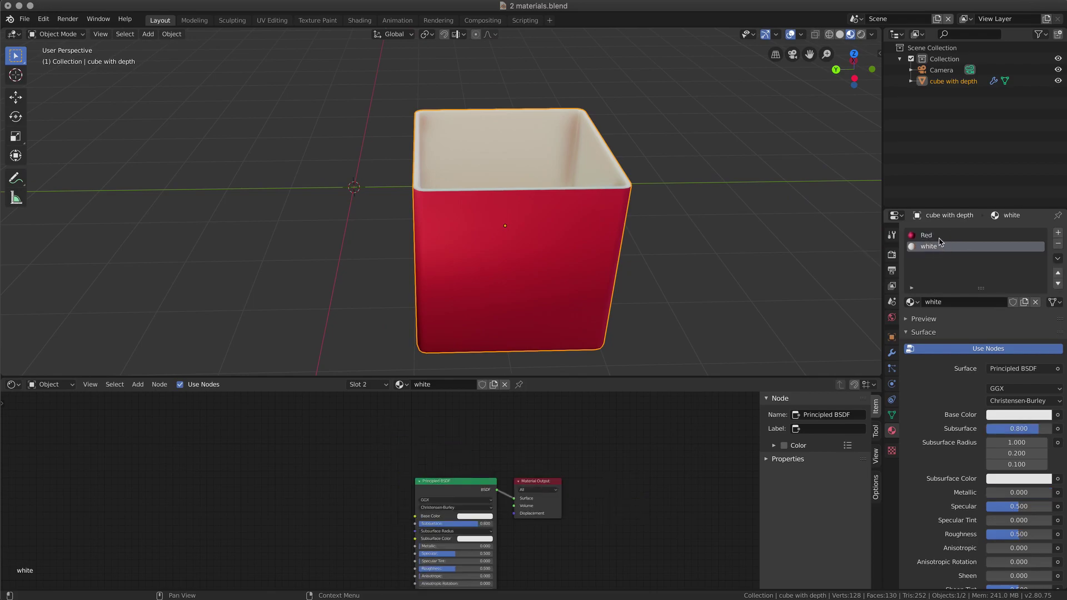
pyautogui.click(939, 237)
pyautogui.click(939, 247)
pyautogui.click(926, 237)
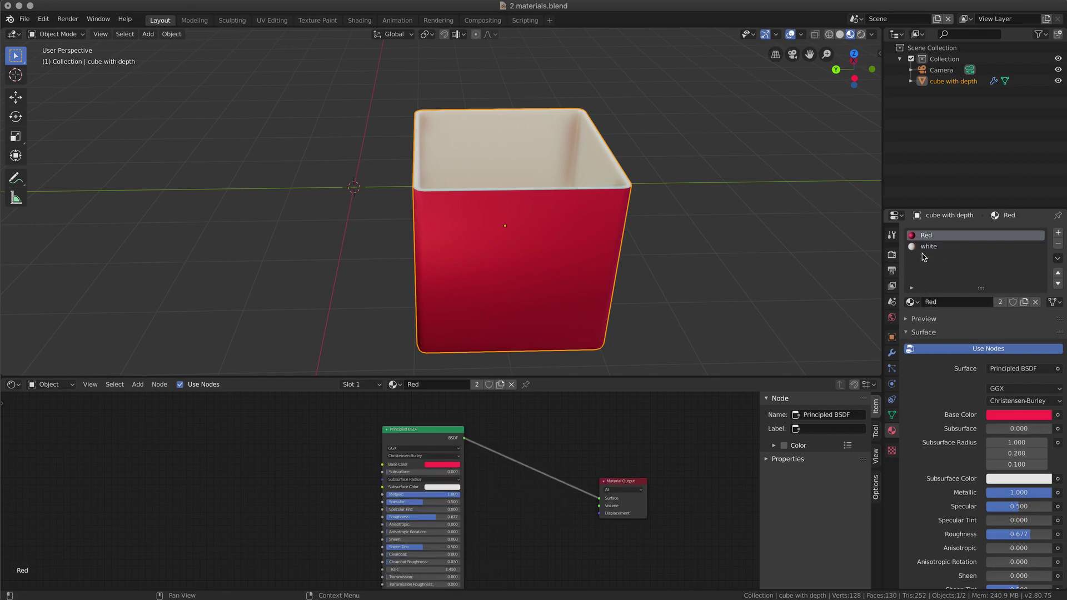
pyautogui.hscroll(5, 494, 268)
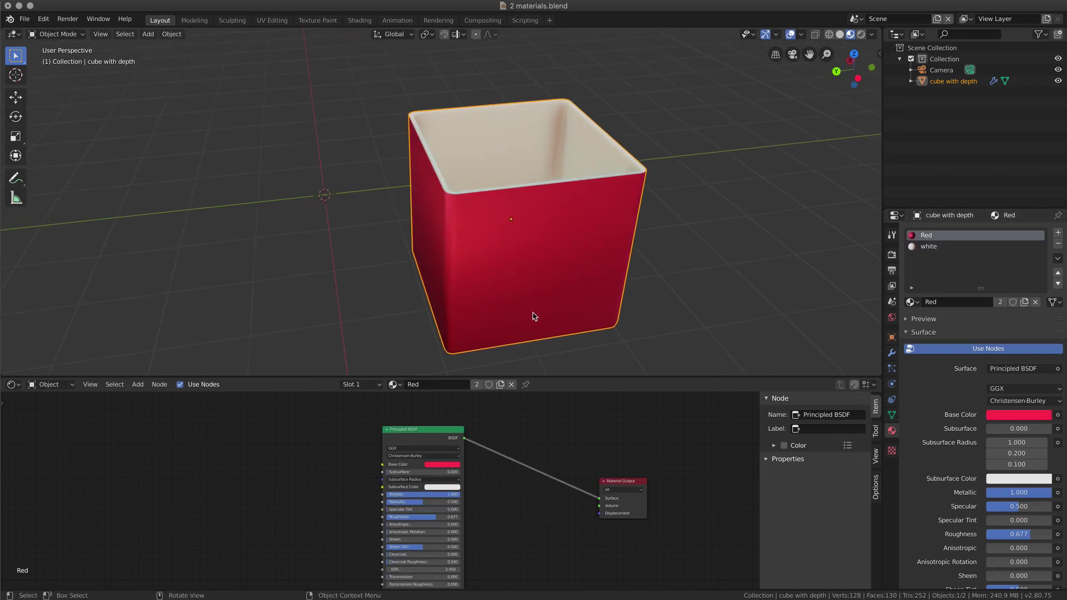
pyautogui.hscroll(2, 588, 195)
# In Edit Mode, select the Red-material faces, deselect all, and activate the white slot
pyautogui.press('Tab')
pyautogui.keyDown('shift'); pyautogui.moveTo(635, 210); pyautogui.dragTo(578, 211, button='middle'); pyautogui.keyUp('shift')
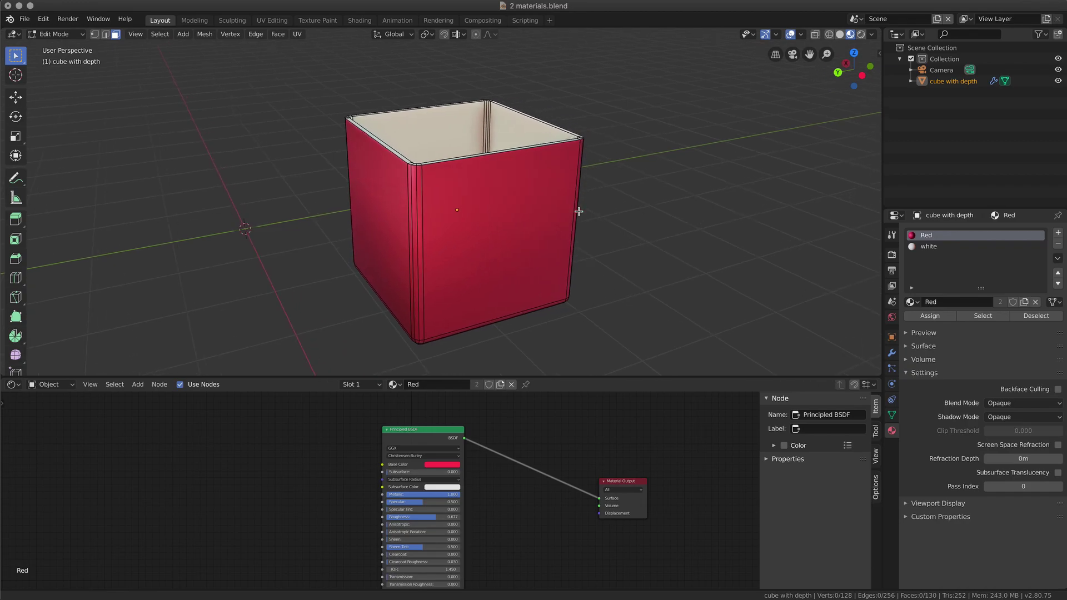
pyautogui.click(982, 315)
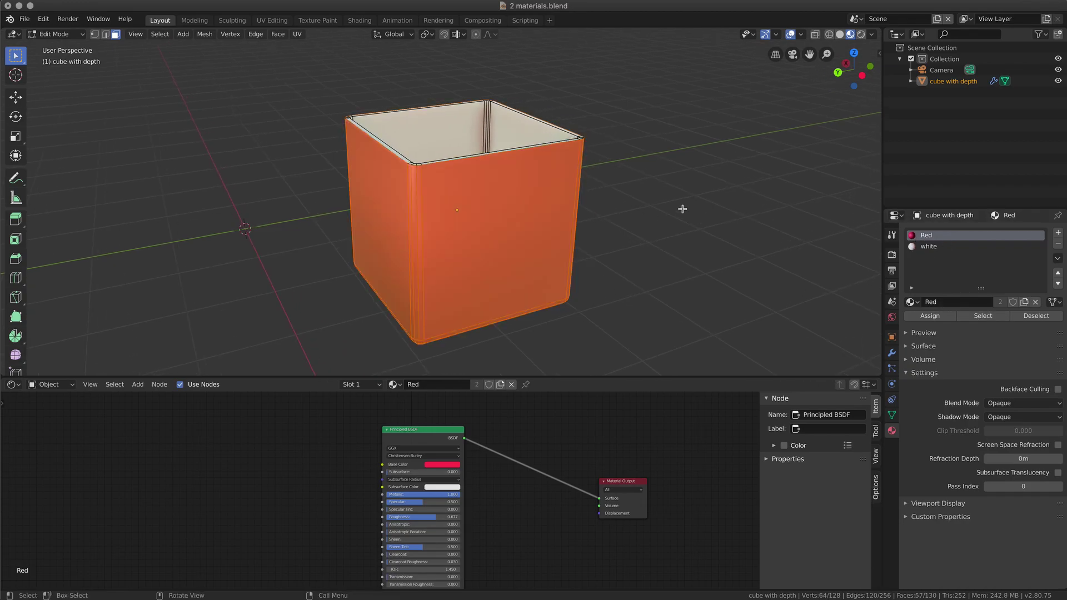
pyautogui.moveTo(683, 208); pyautogui.dragTo(620, 206, button='middle')
pyautogui.moveTo(359, 291); pyautogui.dragTo(431, 310, button='middle')
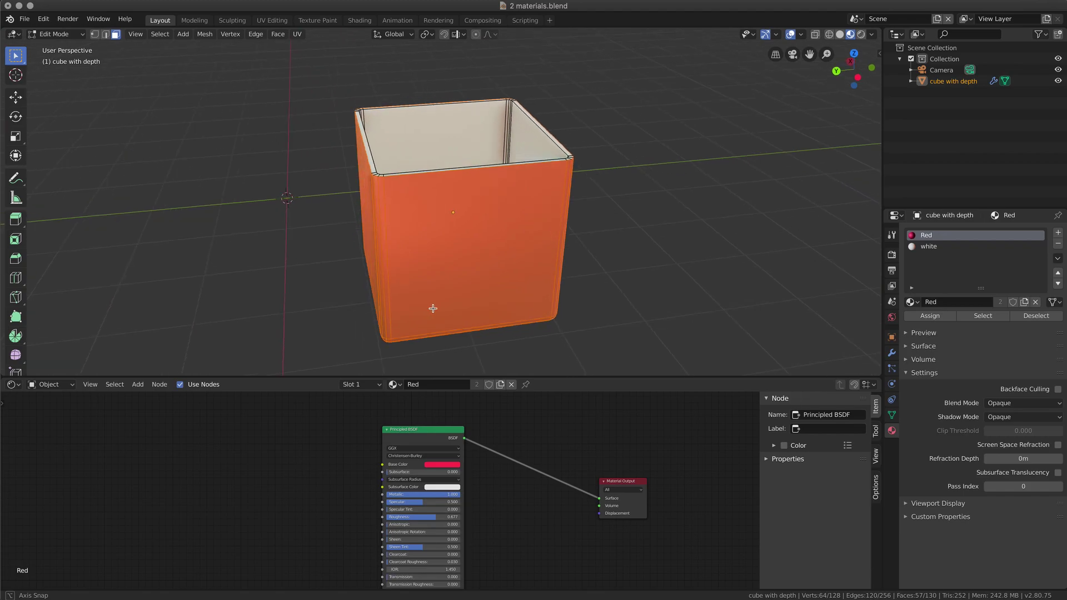
pyautogui.hotkey('alt', 'a')
pyautogui.click(928, 246)
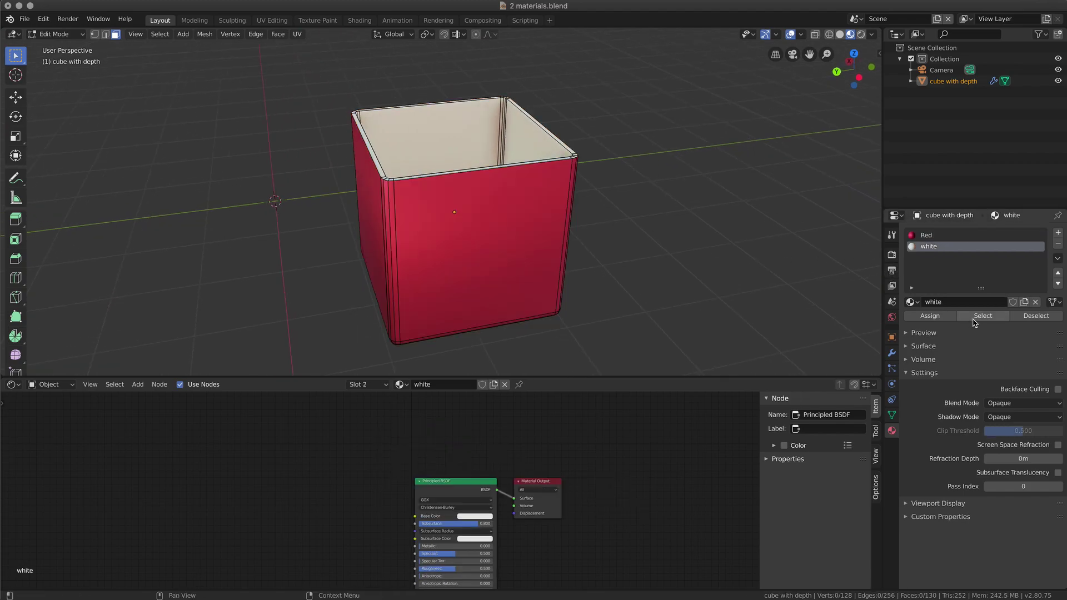
pyautogui.moveTo(598, 128); pyautogui.dragTo(383, 166, button='middle')
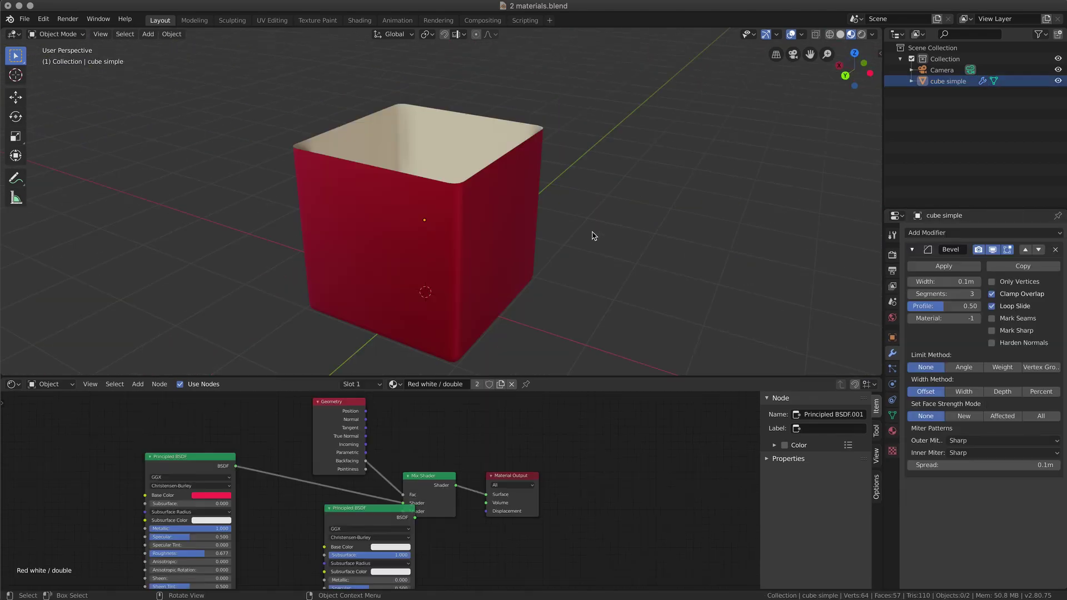
pyautogui.moveTo(621, 241); pyautogui.dragTo(347, 198, button='middle')
pyautogui.press('Tab')
pyautogui.moveTo(438, 200); pyautogui.dragTo(435, 135, button='middle')
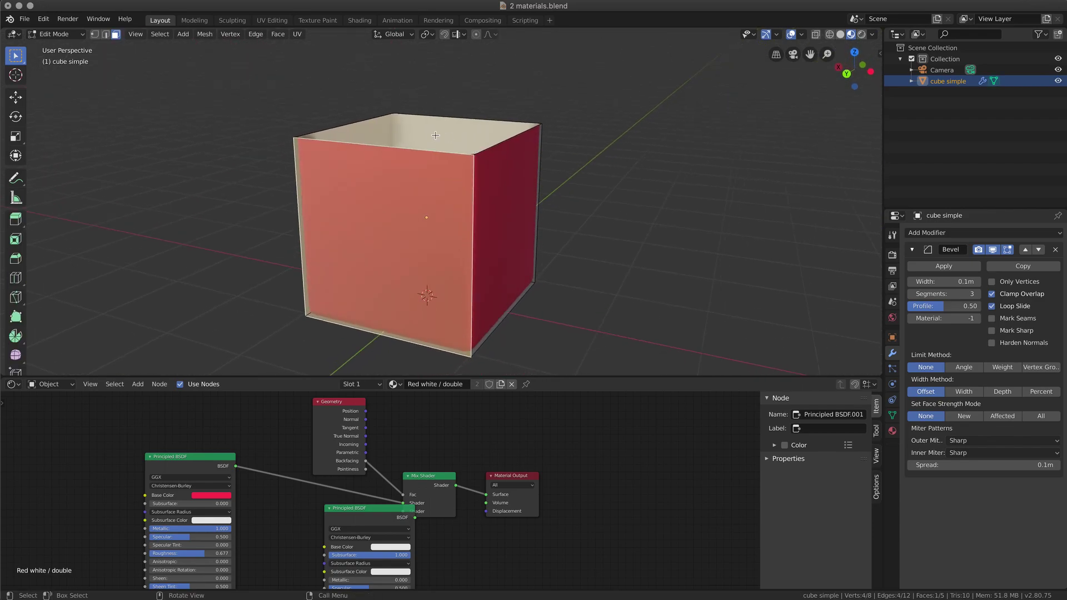
pyautogui.moveTo(534, 220); pyautogui.dragTo(429, 262, button='middle')
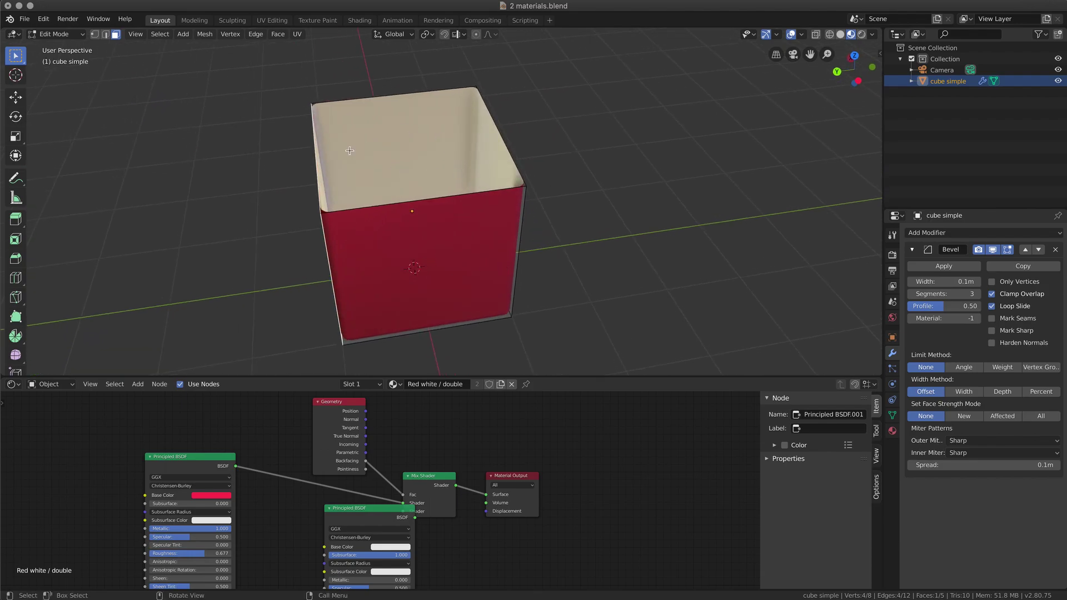
pyautogui.moveTo(528, 183); pyautogui.dragTo(482, 238, button='middle')
pyautogui.press('Tab')
pyautogui.scroll(-8, 492, 276)
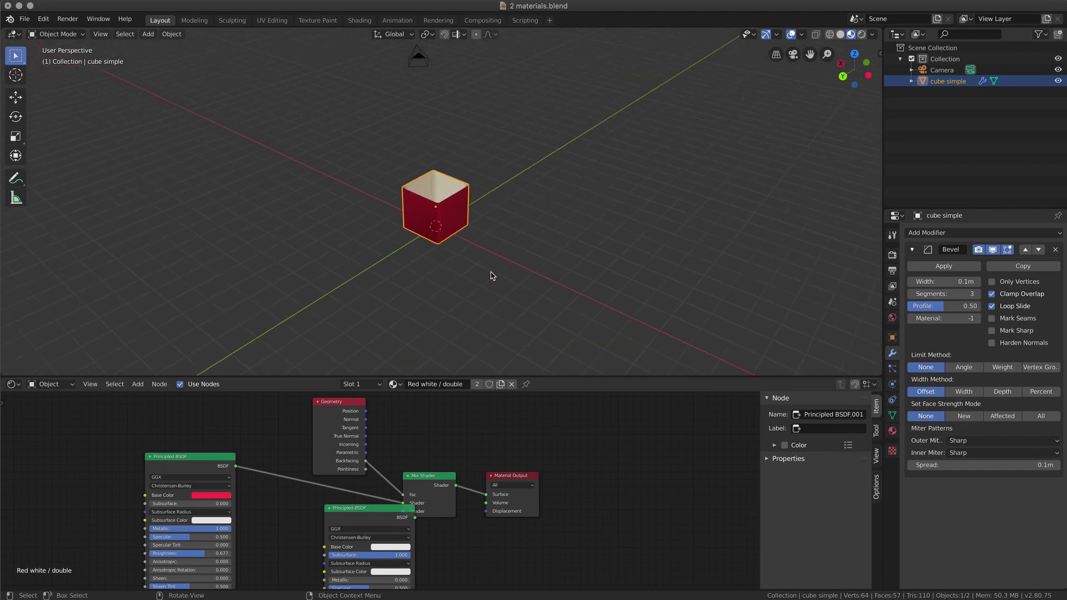
pyautogui.moveTo(517, 295); pyautogui.dragTo(512, 290, button='middle')
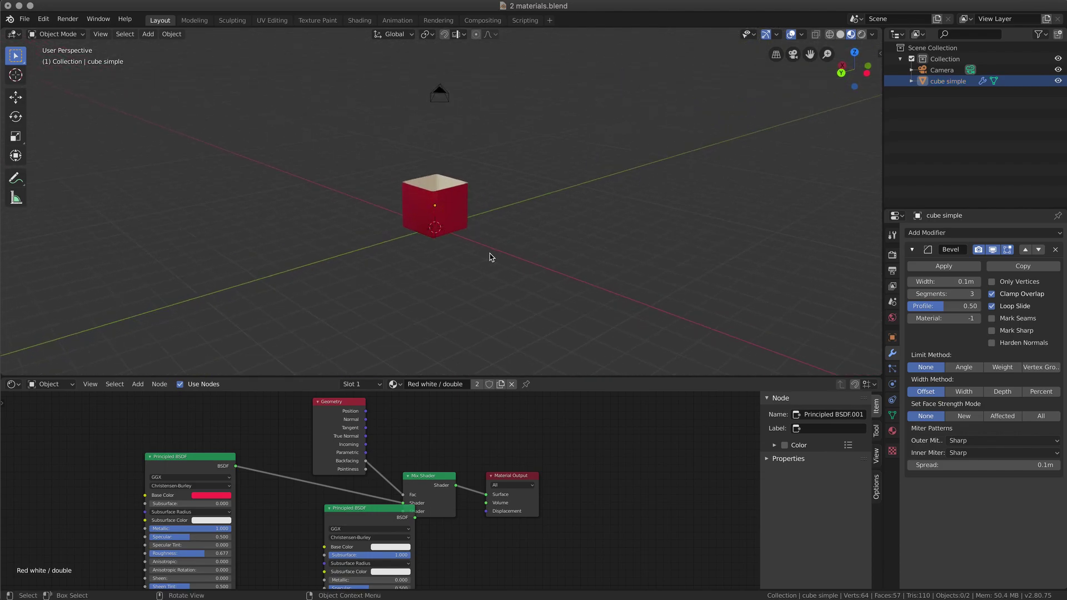
pyautogui.scroll(10, 507, 263)
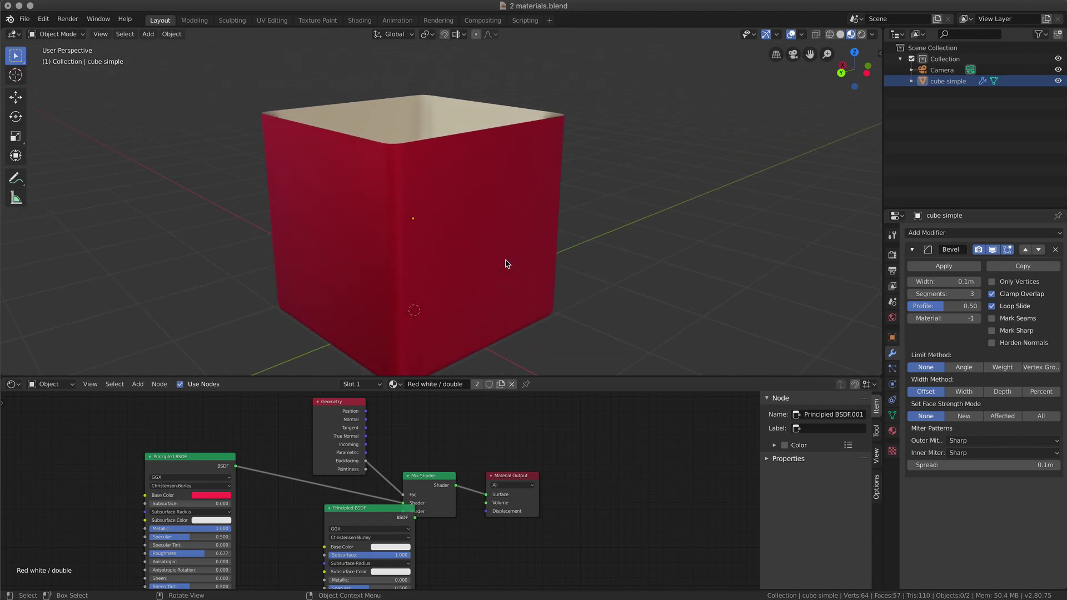
pyautogui.moveTo(505, 262); pyautogui.dragTo(624, 134, button='middle')
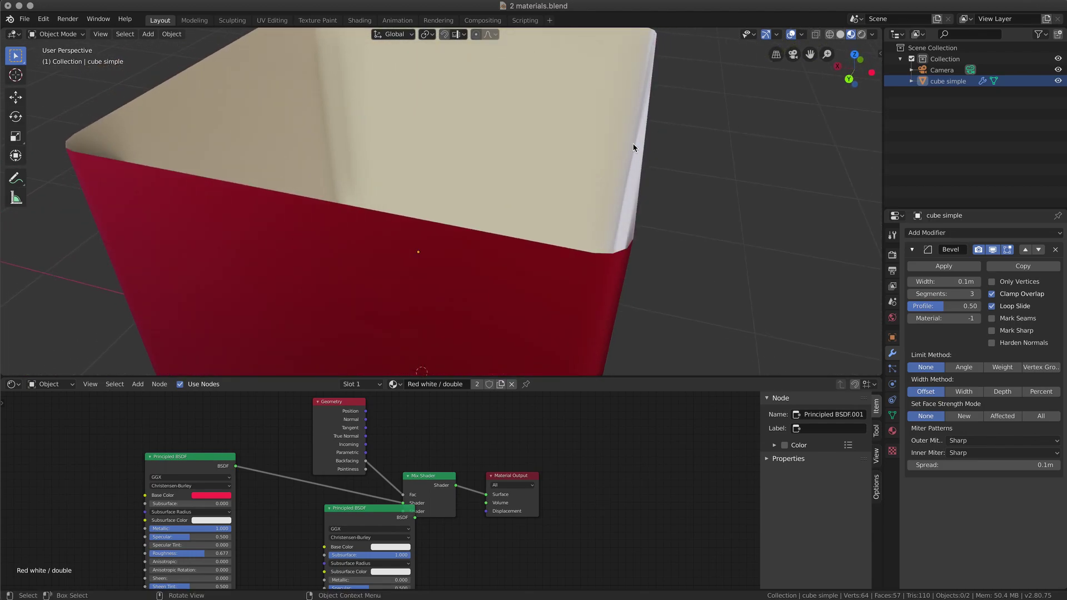
pyautogui.moveTo(677, 181); pyautogui.dragTo(646, 198, button='middle')
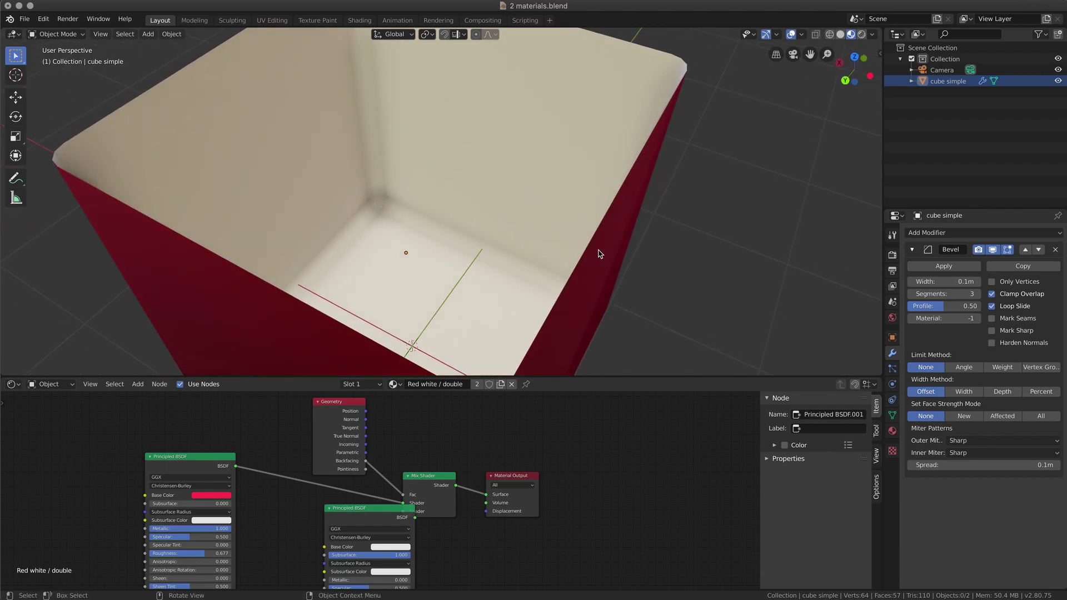
pyautogui.scroll(-10, 598, 253)
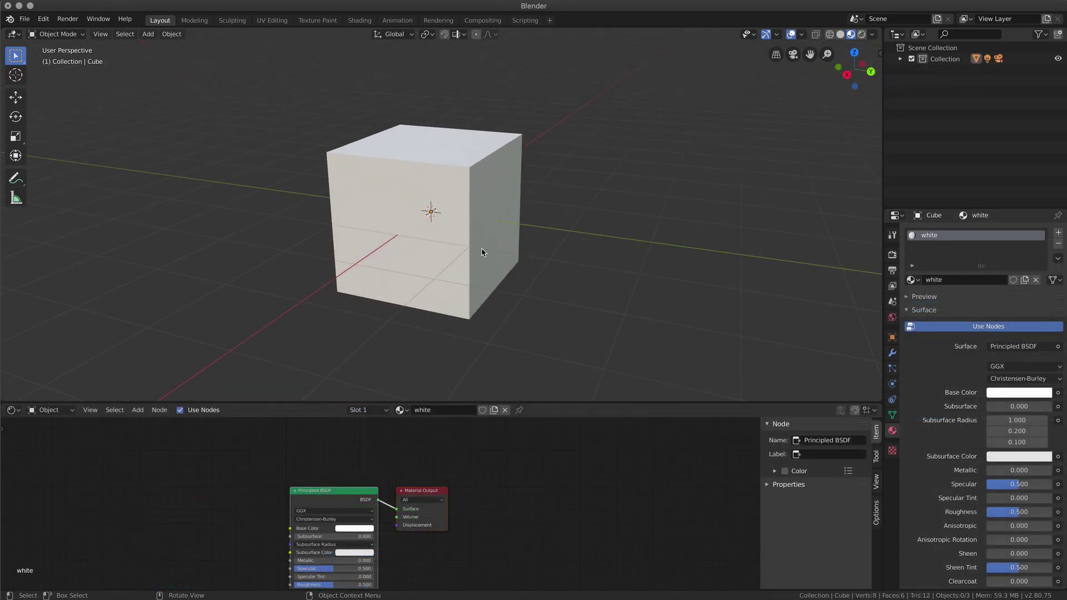
# In face select mode, select the cube's top, right and bottom faces
pyautogui.moveTo(562, 265); pyautogui.dragTo(551, 267, button='middle')
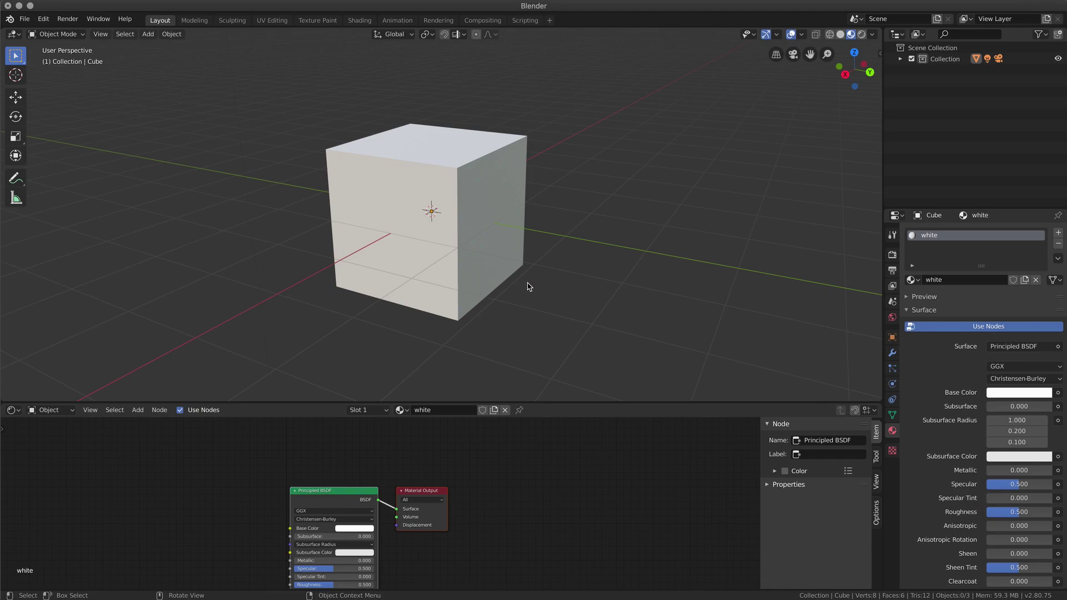
pyautogui.moveTo(527, 286); pyautogui.dragTo(491, 272, button='middle')
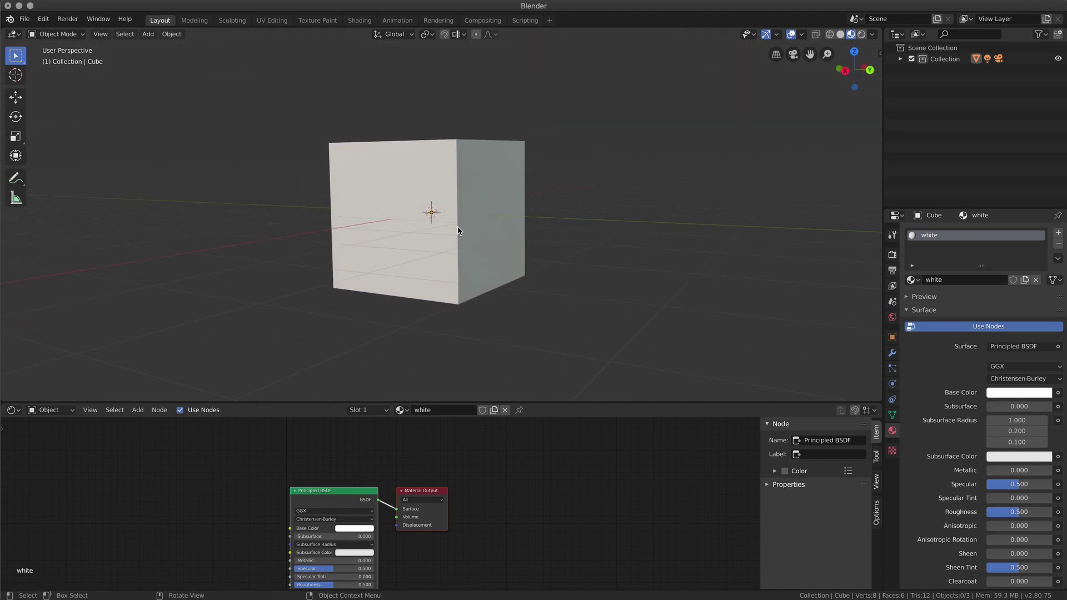
pyautogui.moveTo(459, 231)
pyautogui.mouseDown(button='middle')
pyautogui.moveTo(464, 254)
pyautogui.moveTo(476, 243)
pyautogui.mouseUp(button='middle')
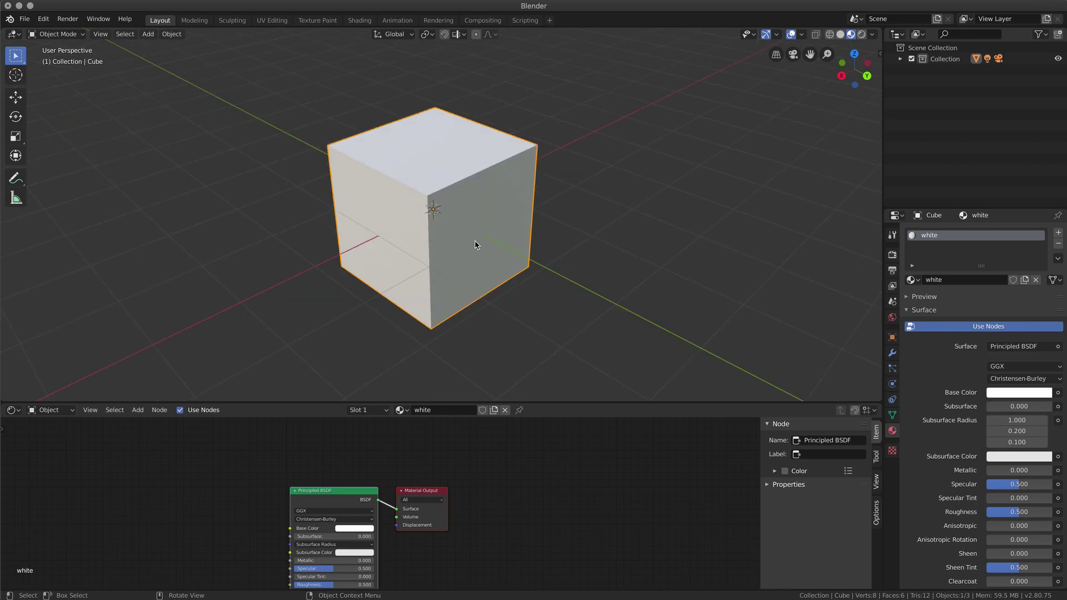
pyautogui.press('Tab')
pyautogui.press('3')
pyautogui.click(447, 154)
pyautogui.keyDown('shift'); pyautogui.click(496, 260); pyautogui.keyUp('shift')
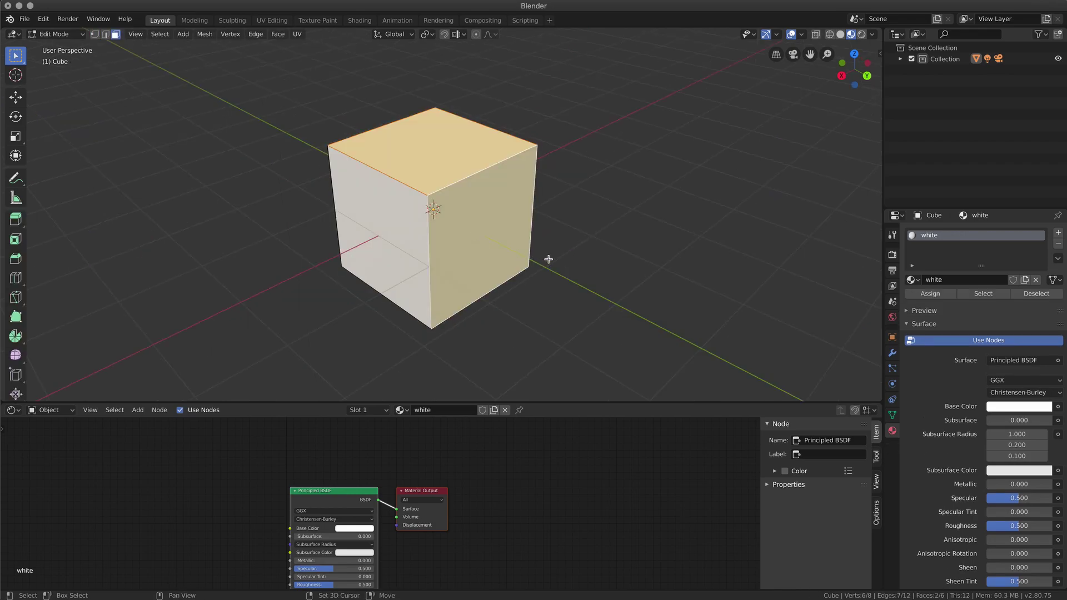
pyautogui.moveTo(549, 259); pyautogui.dragTo(457, 266, button='middle')
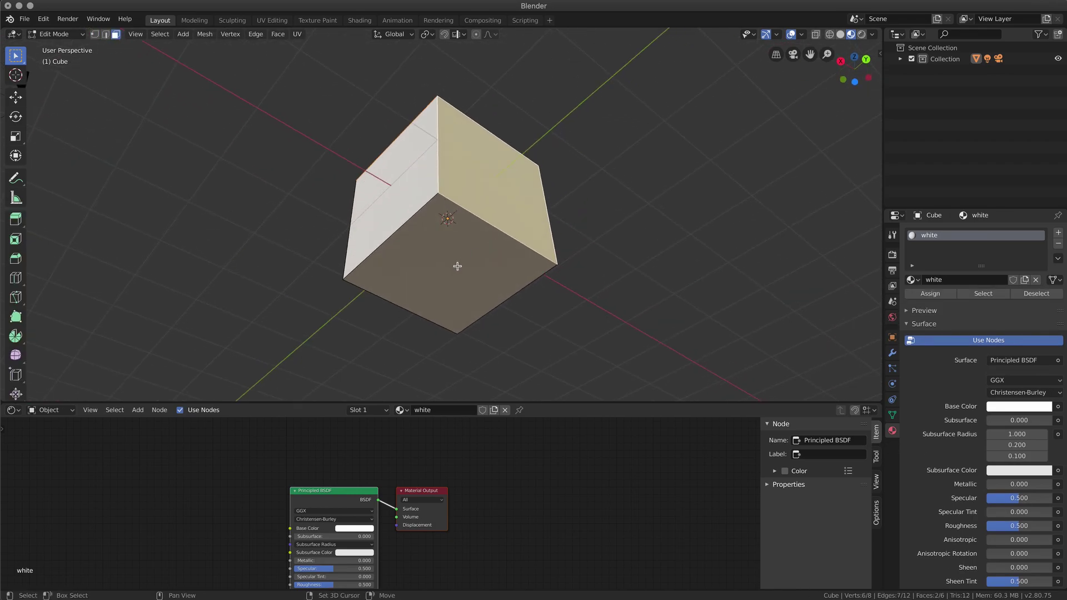
pyautogui.keyDown('shift'); pyautogui.click(457, 266); pyautogui.keyUp('shift')
pyautogui.moveTo(633, 231); pyautogui.dragTo(637, 285, button='middle')
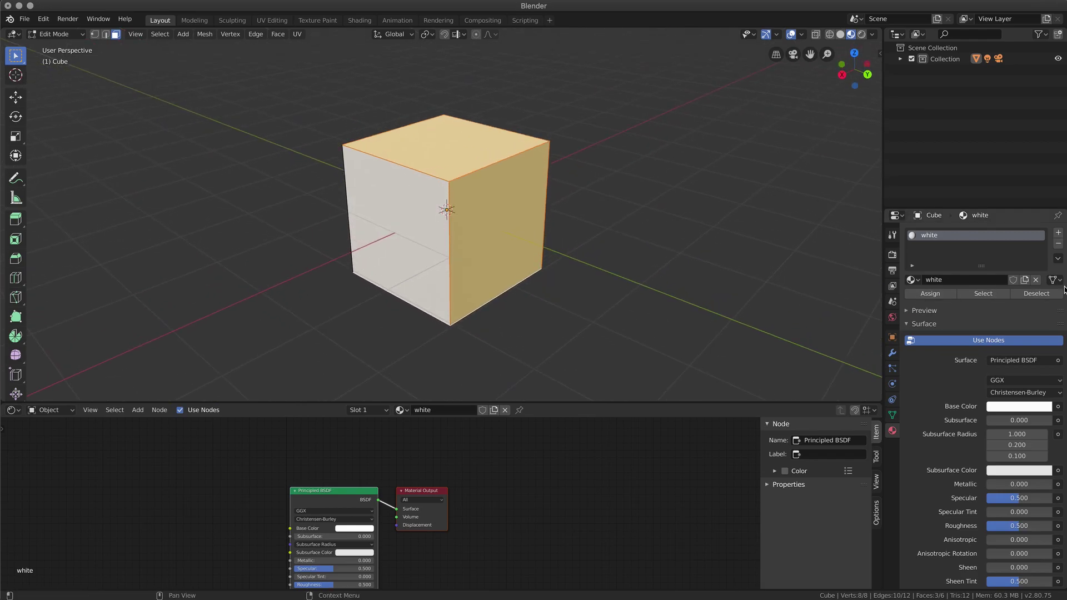
# Add a second material slot with a new red material and assign it to those faces
pyautogui.click(1058, 233)
pyautogui.click(943, 304)
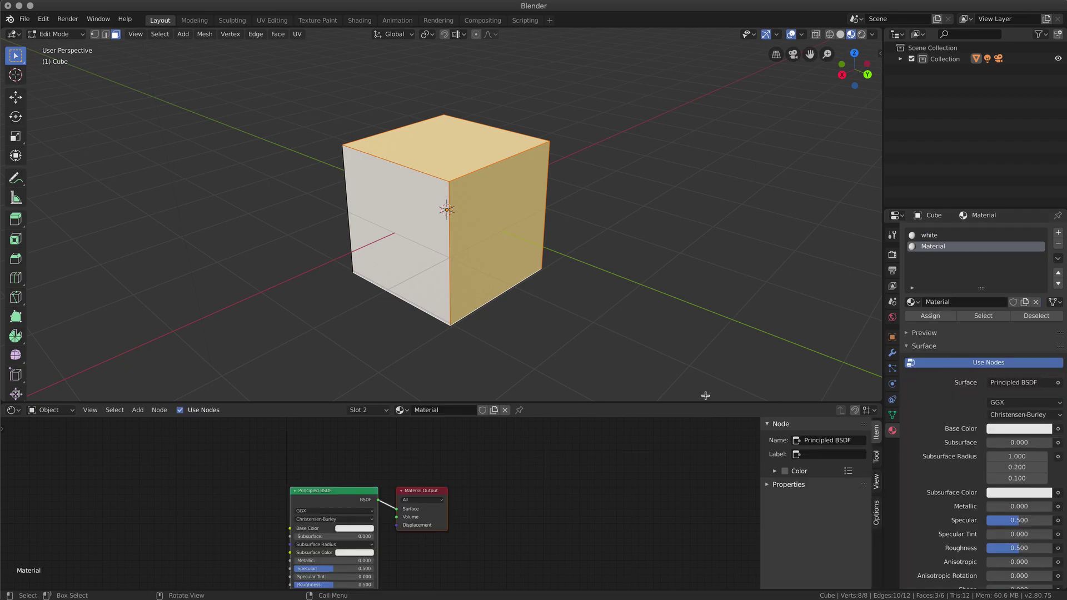
pyautogui.click(354, 529)
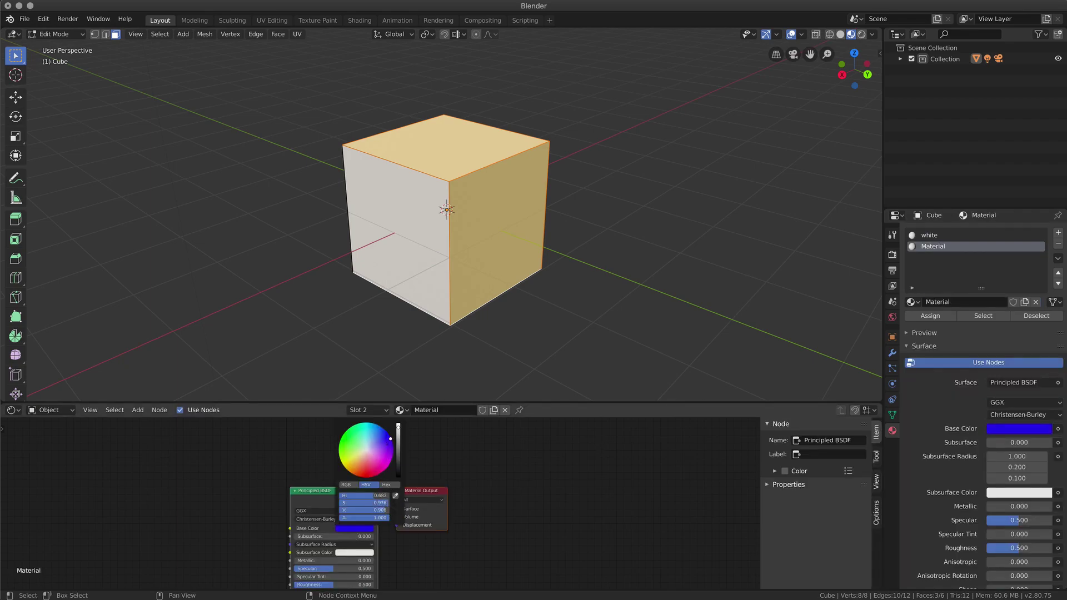
pyautogui.click(371, 528)
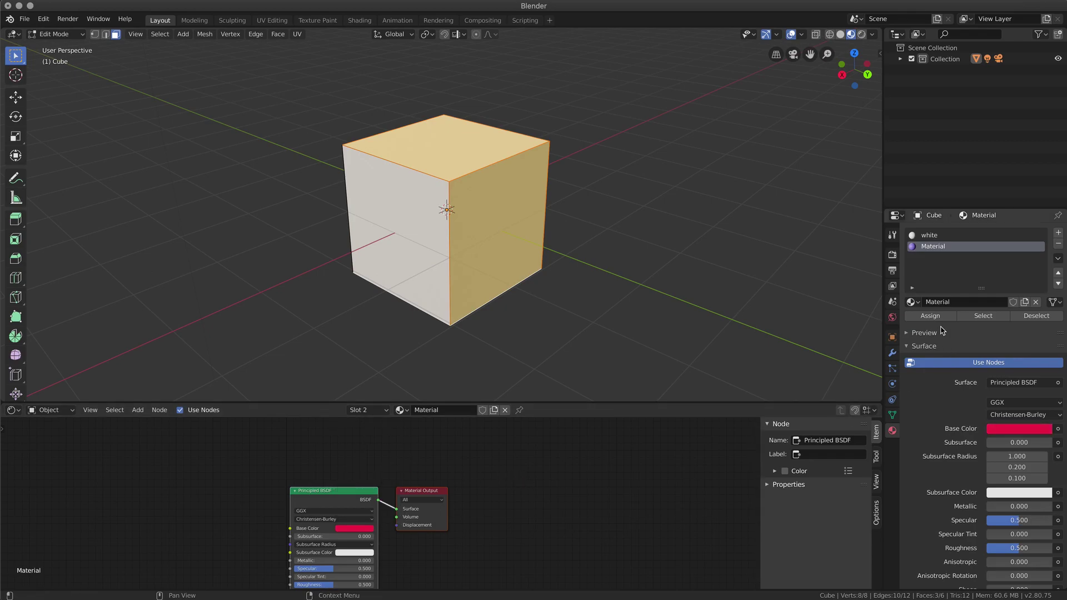
pyautogui.click(924, 316)
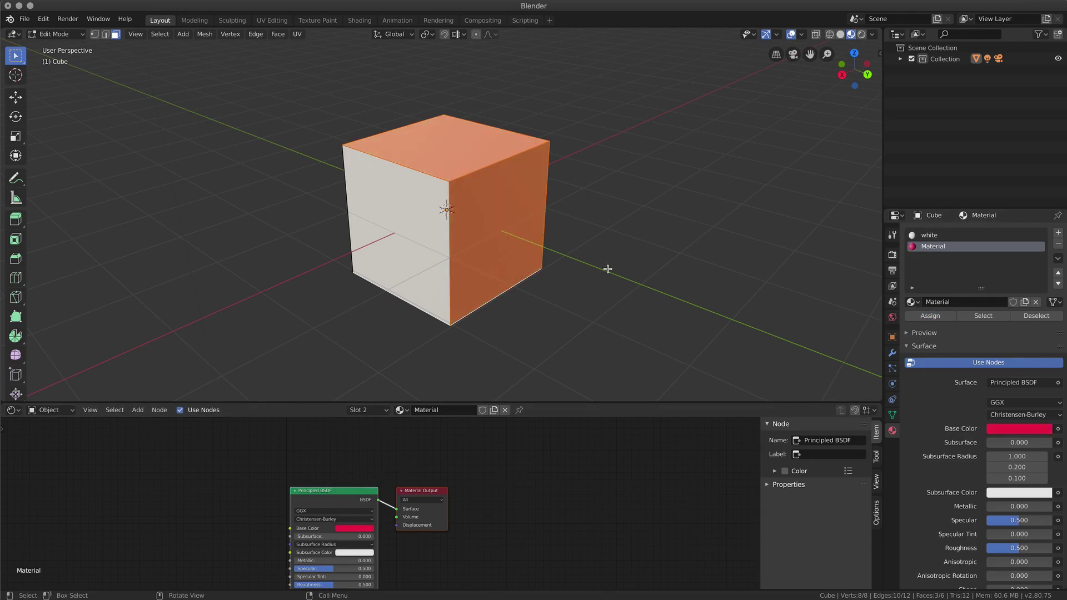
# Return to Object Mode and view the red-and-white cube front-on
pyautogui.press('Tab')
pyautogui.moveTo(617, 253); pyautogui.dragTo(638, 268, button='middle')
pyautogui.click(473, 212)
pyautogui.moveTo(472, 212)
pyautogui.mouseDown(button='middle')
pyautogui.moveTo(547, 230)
pyautogui.moveTo(398, 221)
pyautogui.moveTo(588, 222)
pyautogui.moveTo(471, 238)
pyautogui.moveTo(478, 228)
pyautogui.mouseUp(button='middle')
# Delete the selected face to leave the cube open-fronted
pyautogui.press('Tab')
pyautogui.press('x')
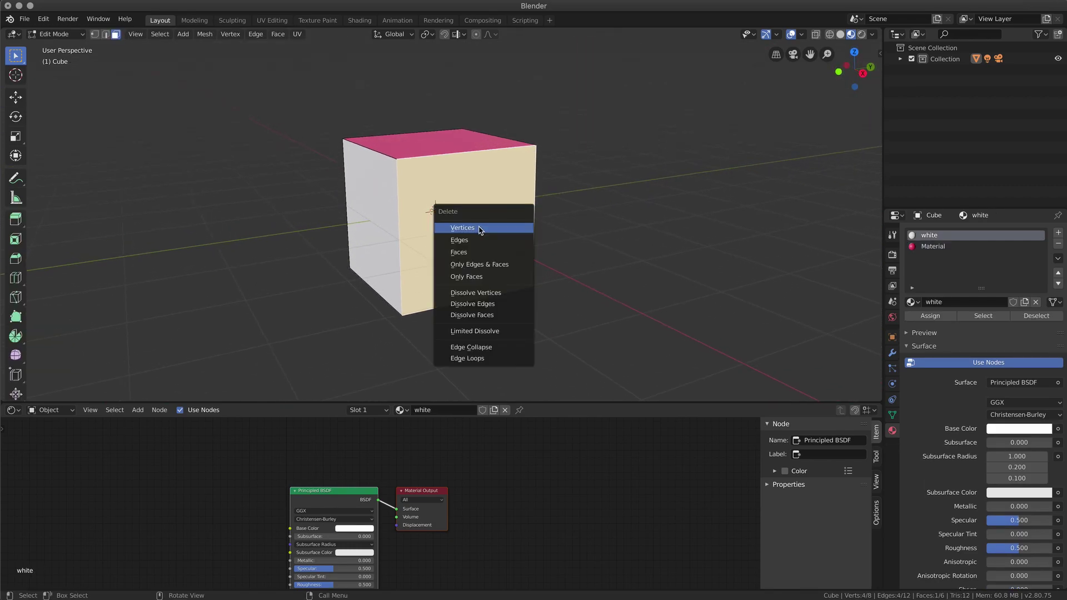
pyautogui.click(481, 252)
pyautogui.press('Tab')
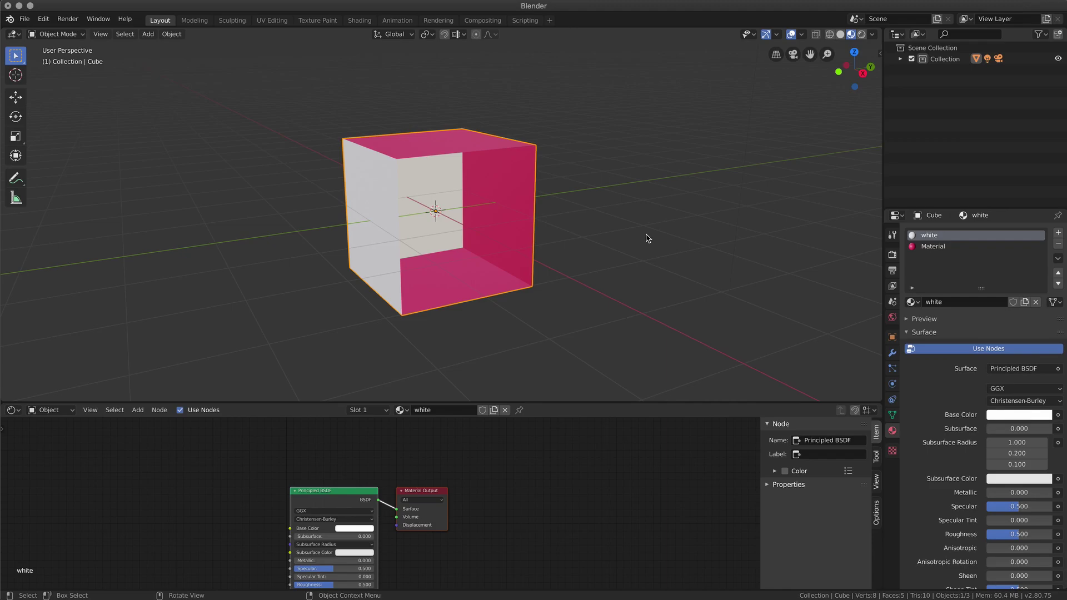
pyautogui.moveTo(647, 236); pyautogui.dragTo(553, 225, button='middle')
# Add a Solidify modifier giving the cube walls 0.17m thickness
pyautogui.moveTo(526, 309); pyautogui.dragTo(897, 352, button='middle')
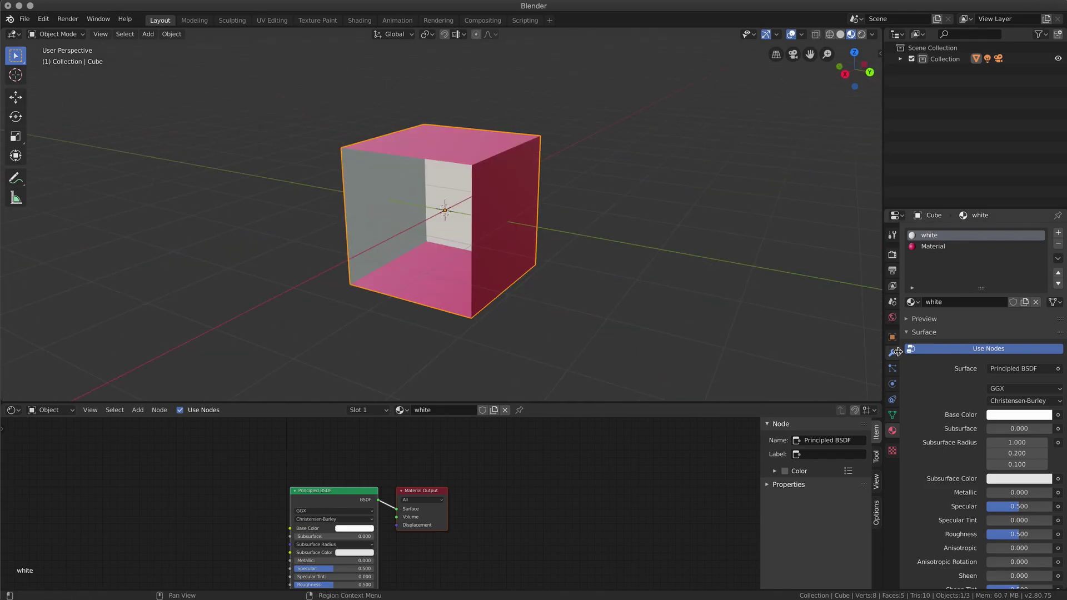
pyautogui.click(892, 353)
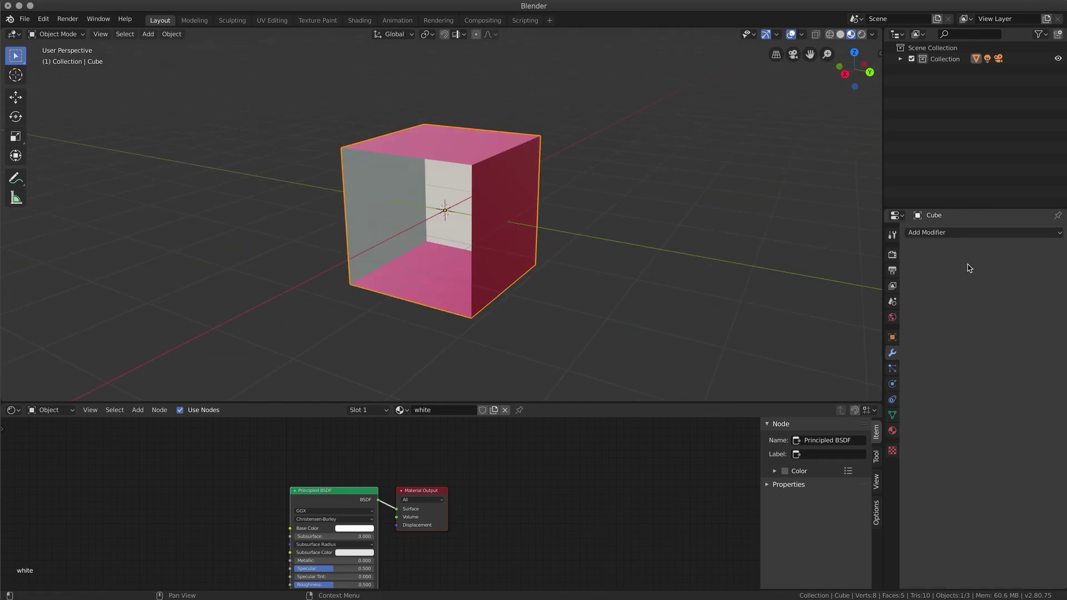
pyautogui.click(963, 236)
pyautogui.click(845, 404)
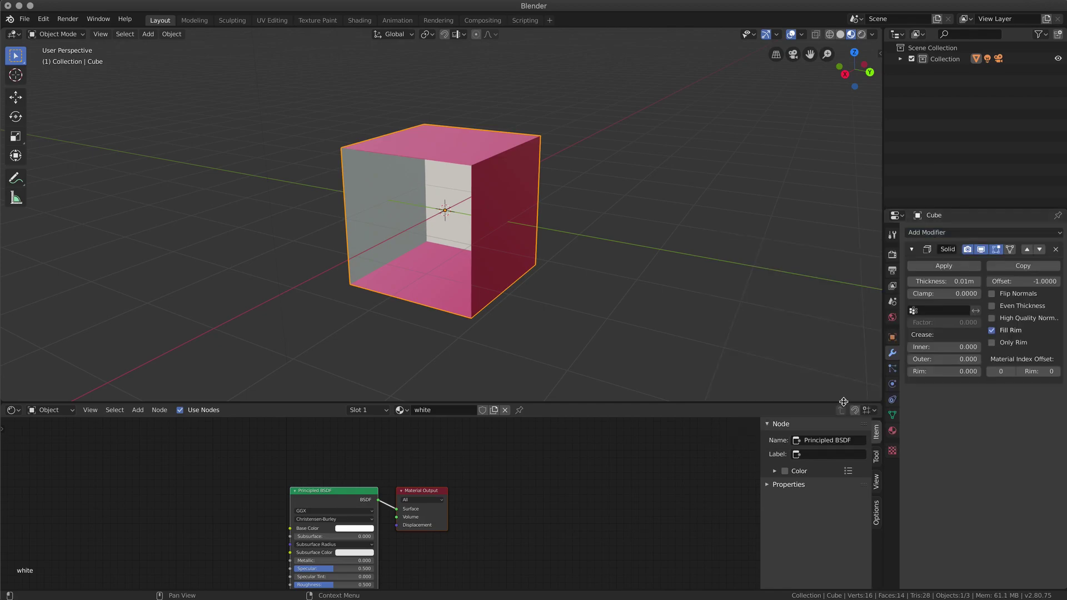
pyautogui.moveTo(943, 281); pyautogui.dragTo(953, 281)
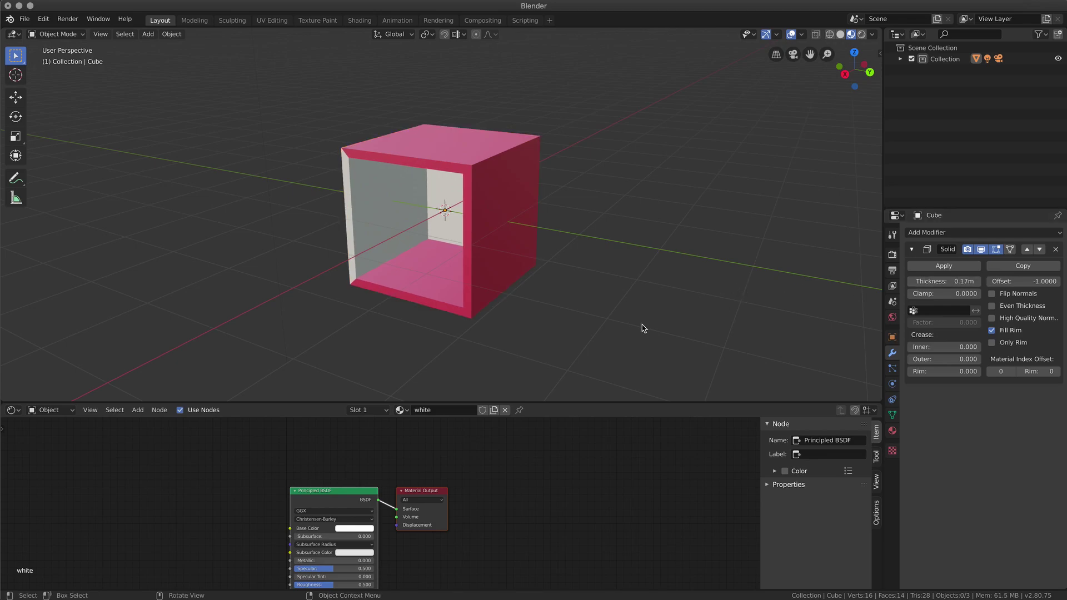
# Turn on Eevee Ambient Occlusion in the Render properties
pyautogui.moveTo(643, 328); pyautogui.dragTo(686, 319, button='middle')
pyautogui.scroll(2, 656, 315)
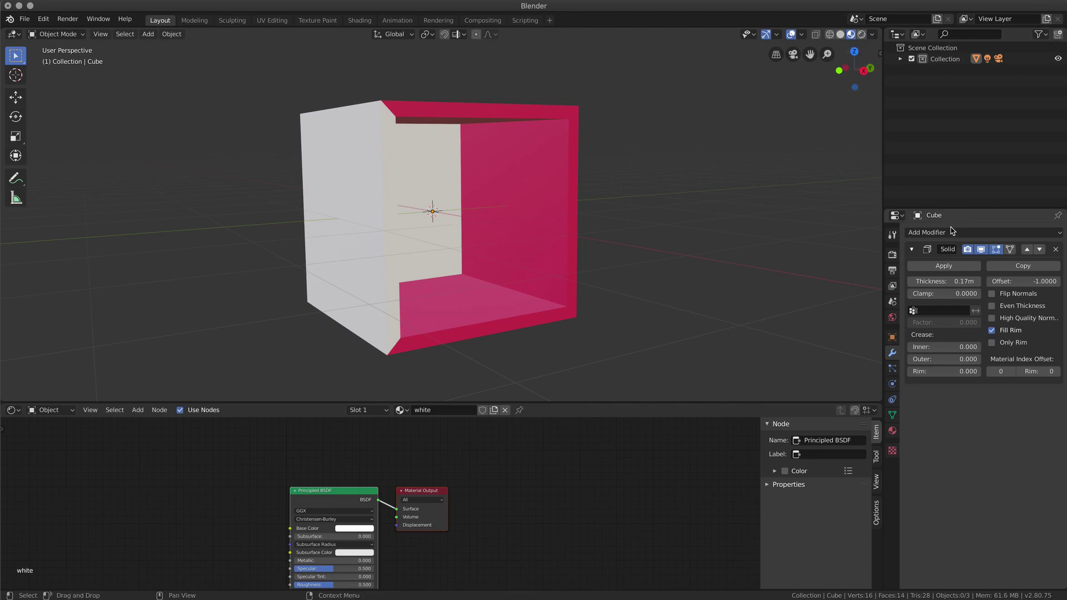
pyautogui.click(892, 256)
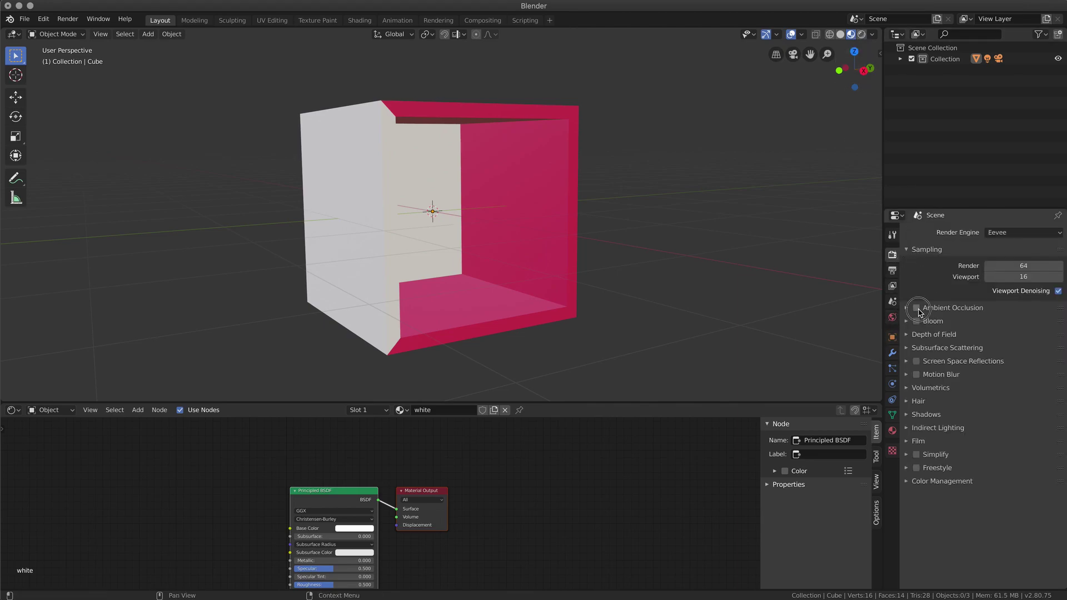
pyautogui.moveTo(725, 299); pyautogui.dragTo(593, 238, button='middle')
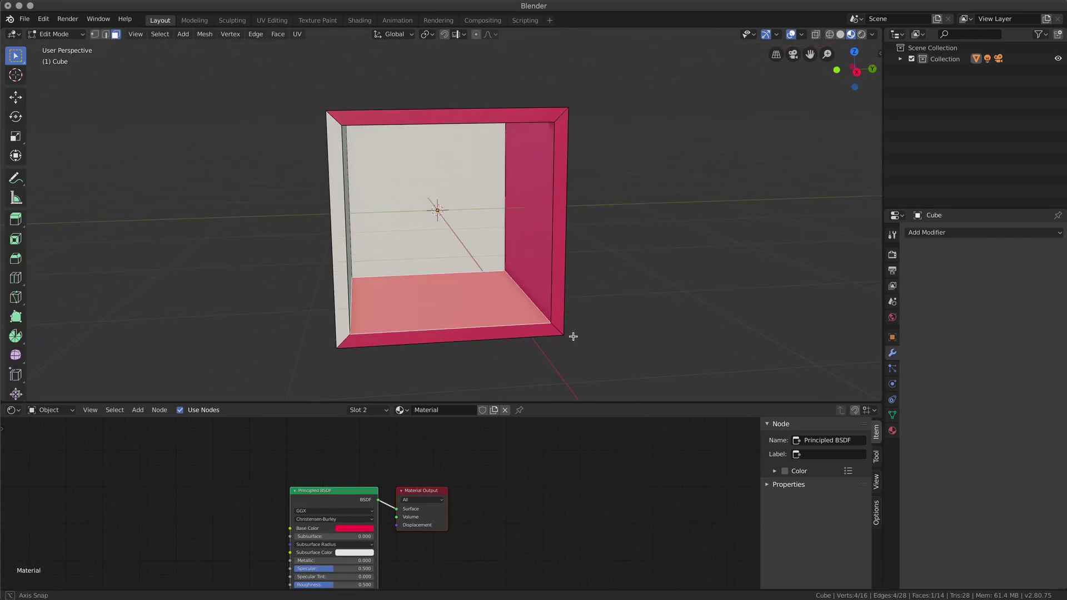
# Select the hollow cube's inner wall faces and assign them the white material
pyautogui.moveTo(573, 336); pyautogui.dragTo(518, 231, button='middle')
pyautogui.keyDown('shift'); pyautogui.click(518, 231); pyautogui.keyUp('shift')
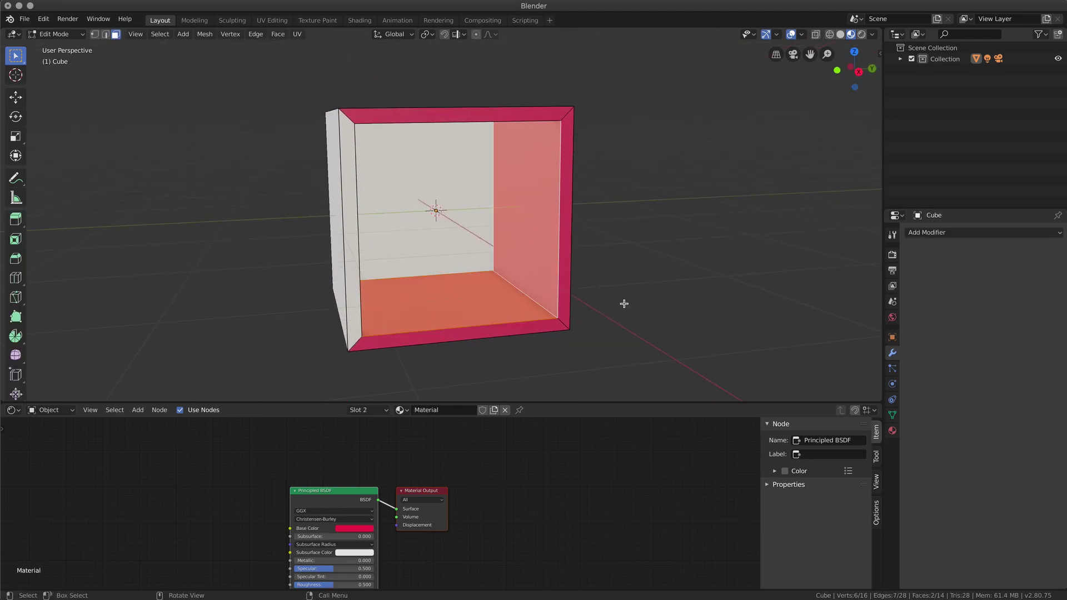
pyautogui.moveTo(624, 302); pyautogui.dragTo(561, 238, button='middle')
pyautogui.keyDown('shift'); pyautogui.click(485, 134); pyautogui.keyUp('shift')
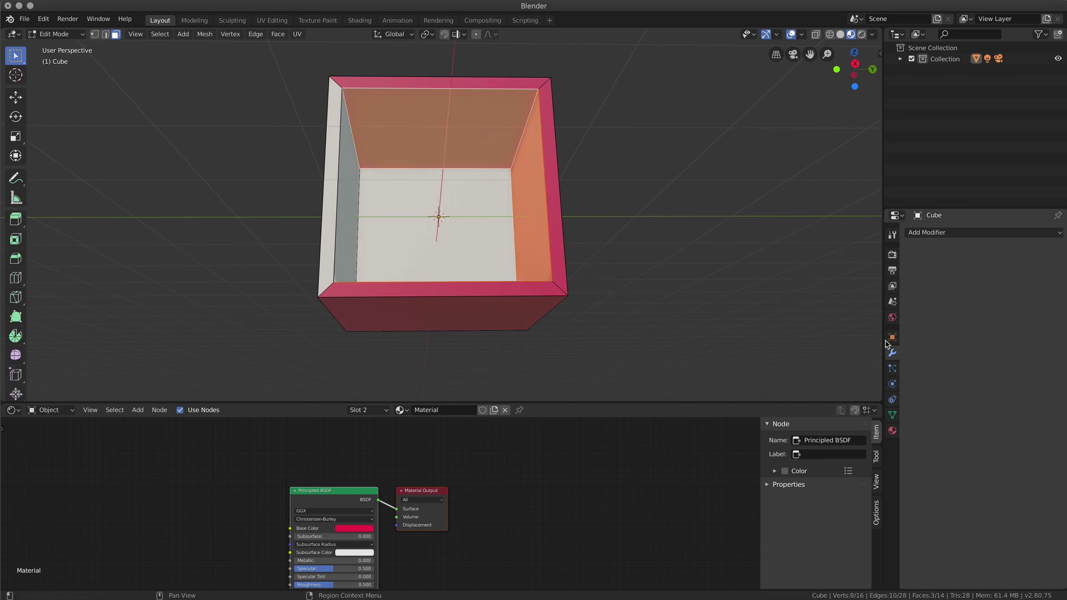
pyautogui.click(893, 430)
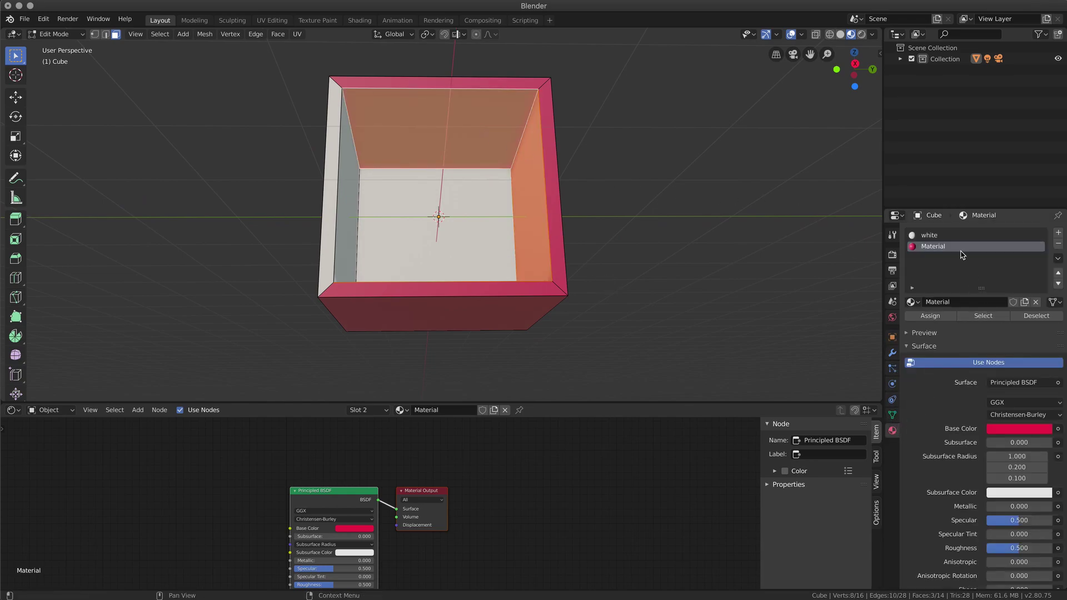
pyautogui.click(939, 235)
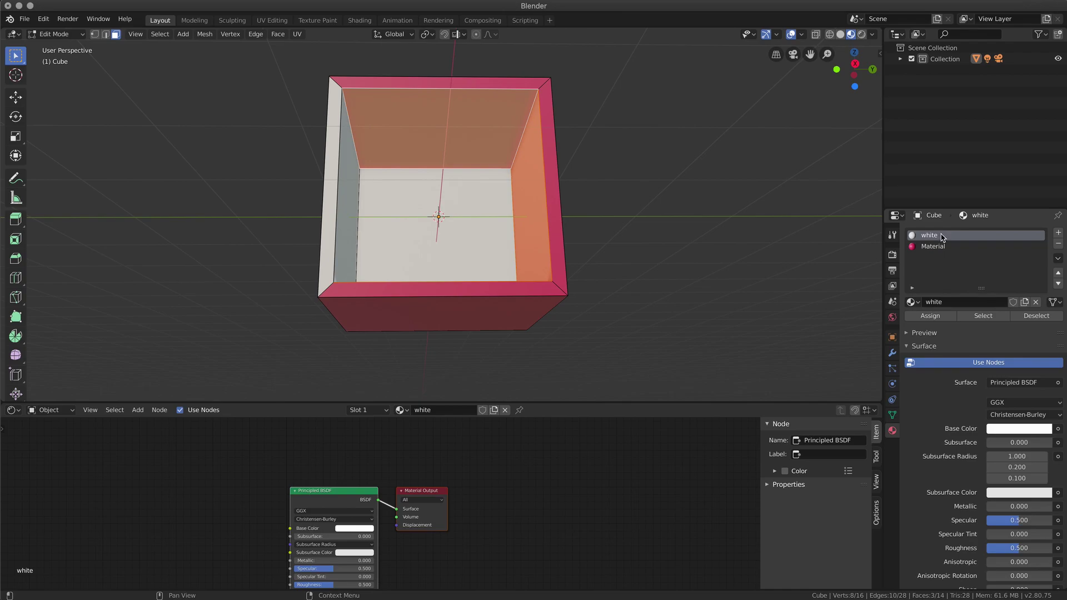
pyautogui.click(938, 316)
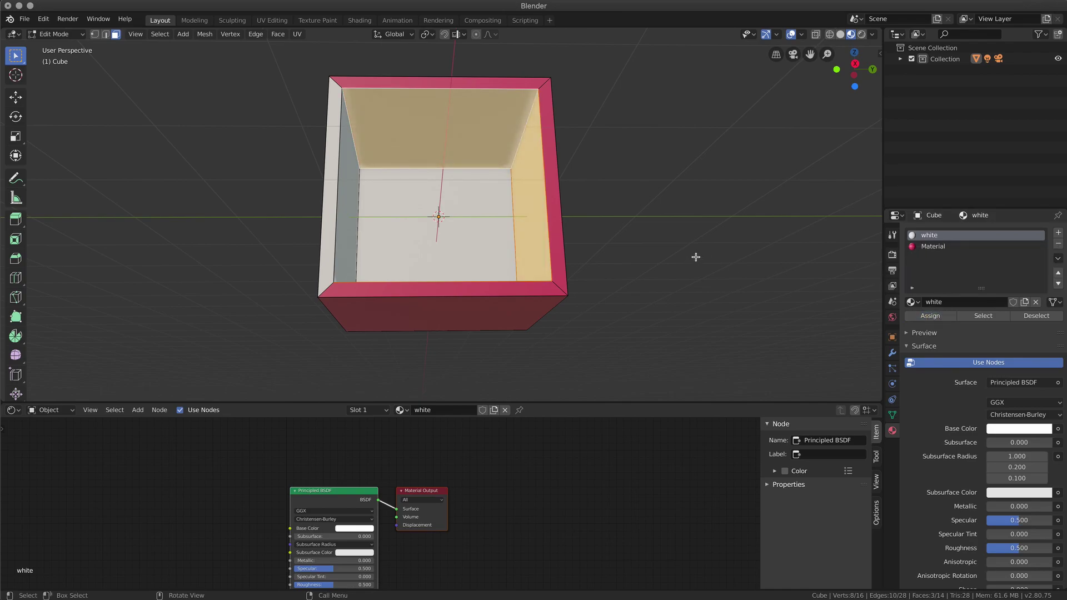
pyautogui.hotkey('alt', 'a')
# Select the outer side and front faces, assign the red material, and leave Edit Mode
pyautogui.moveTo(676, 262)
pyautogui.mouseDown(button='middle')
pyautogui.moveTo(681, 276)
pyautogui.moveTo(680, 252)
pyautogui.mouseUp(button='middle')
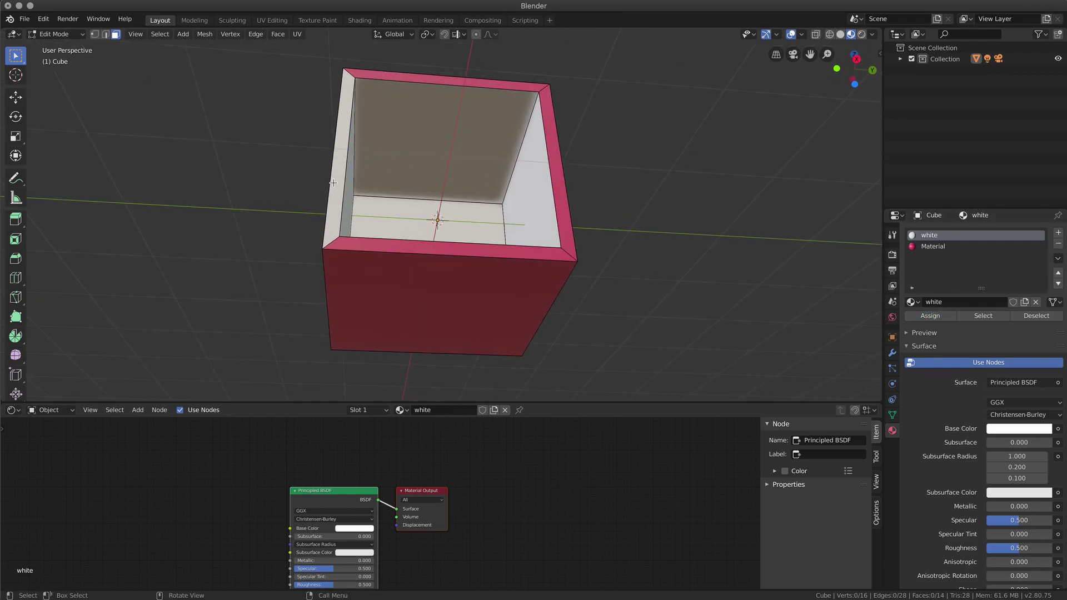
pyautogui.moveTo(297, 192); pyautogui.dragTo(433, 232, button='middle')
pyautogui.keyDown('shift'); pyautogui.click(305, 217); pyautogui.keyUp('shift')
pyautogui.keyDown('shift'); pyautogui.click(385, 245); pyautogui.keyUp('shift')
pyautogui.click(951, 249)
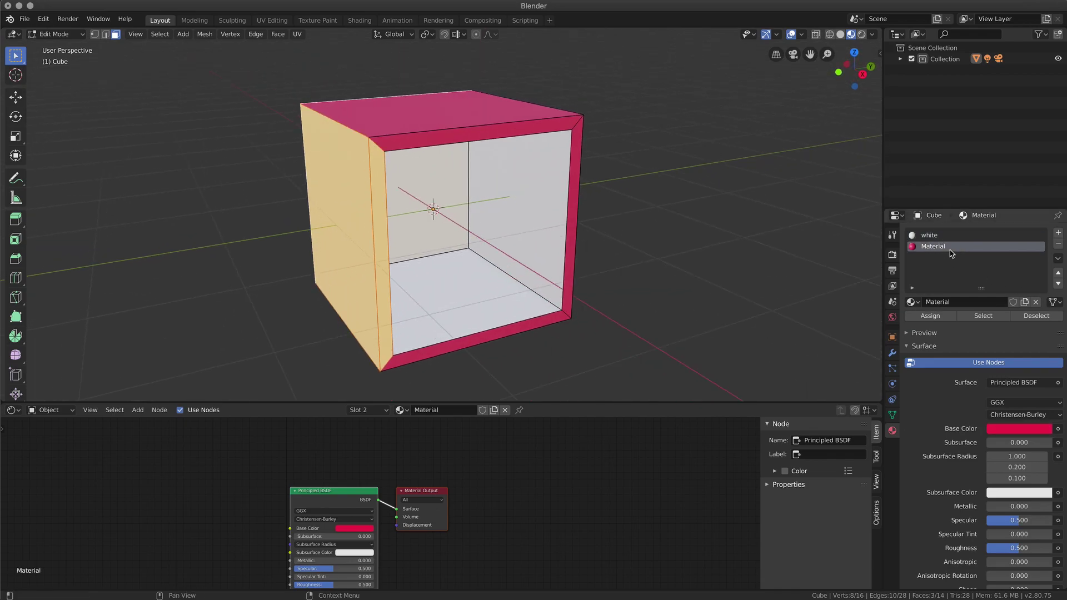
pyautogui.click(946, 317)
pyautogui.press('Tab')
pyautogui.moveTo(691, 300); pyautogui.dragTo(698, 278, button='middle')
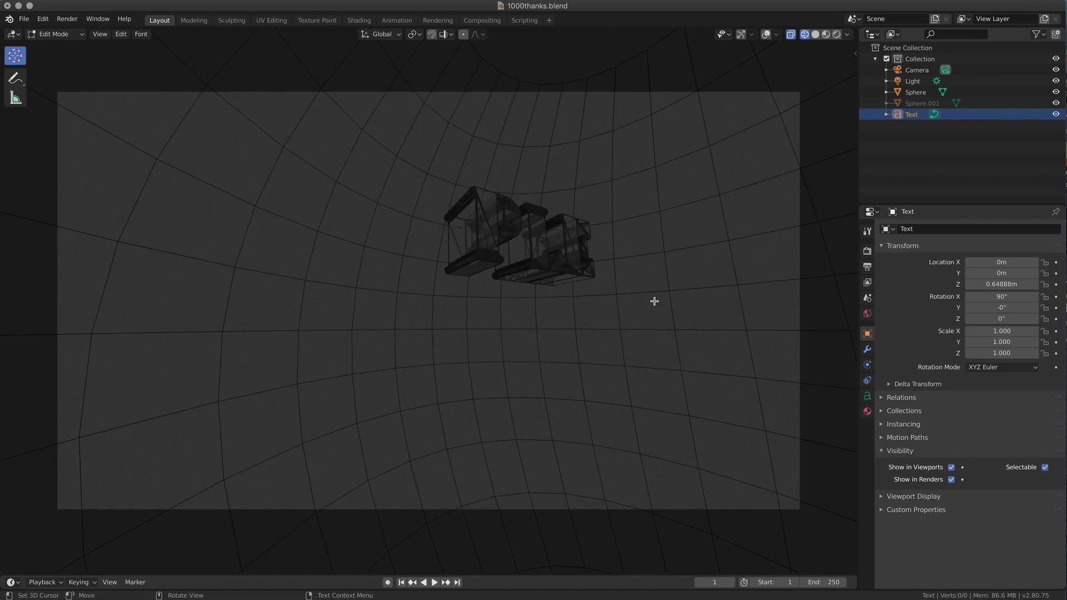
# Add a second line reading 'SUBSCRIBE' to the 3D text and exit text editing
pyautogui.write('00')
pyautogui.press('Return')
pyautogui.write('SUBSCRIBE')
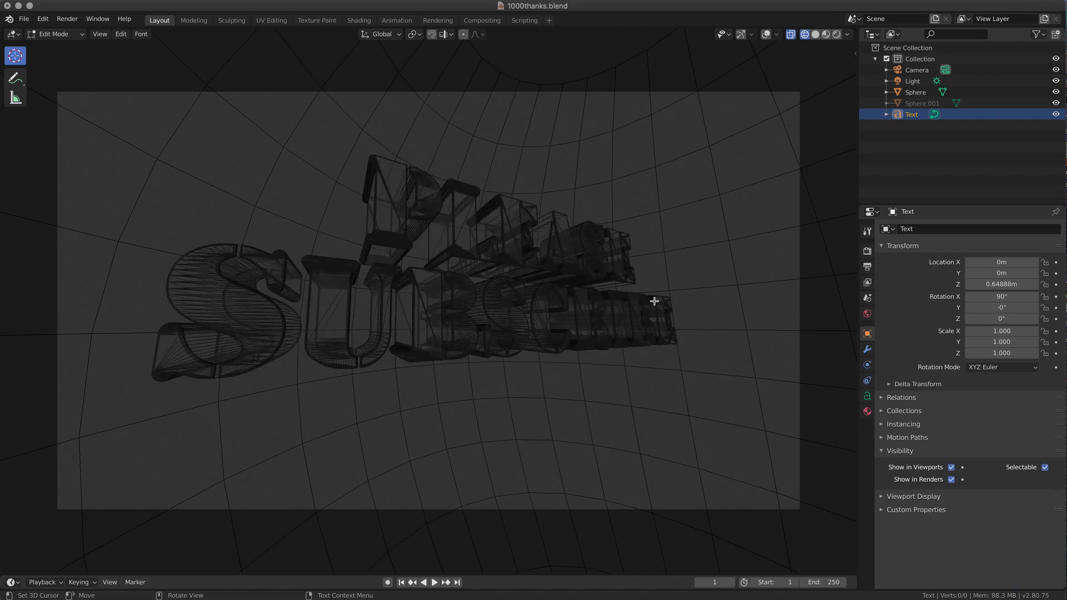
pyautogui.press('Tab')
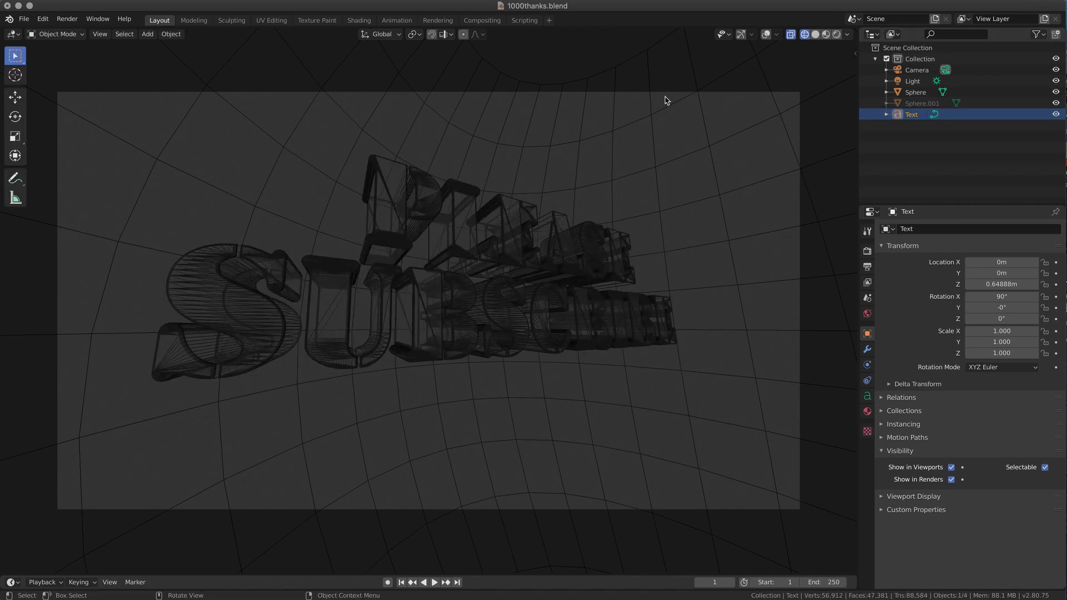
# Switch the viewport to Rendered shading and select the Light in the Outliner
pyautogui.click(815, 35)
pyautogui.click(836, 34)
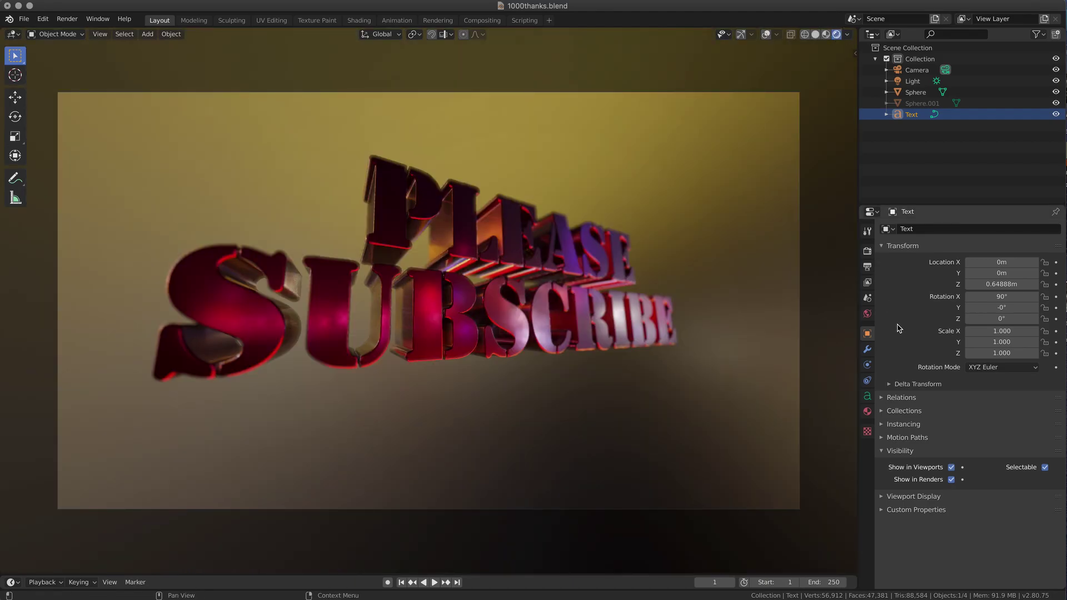
pyautogui.click(917, 71)
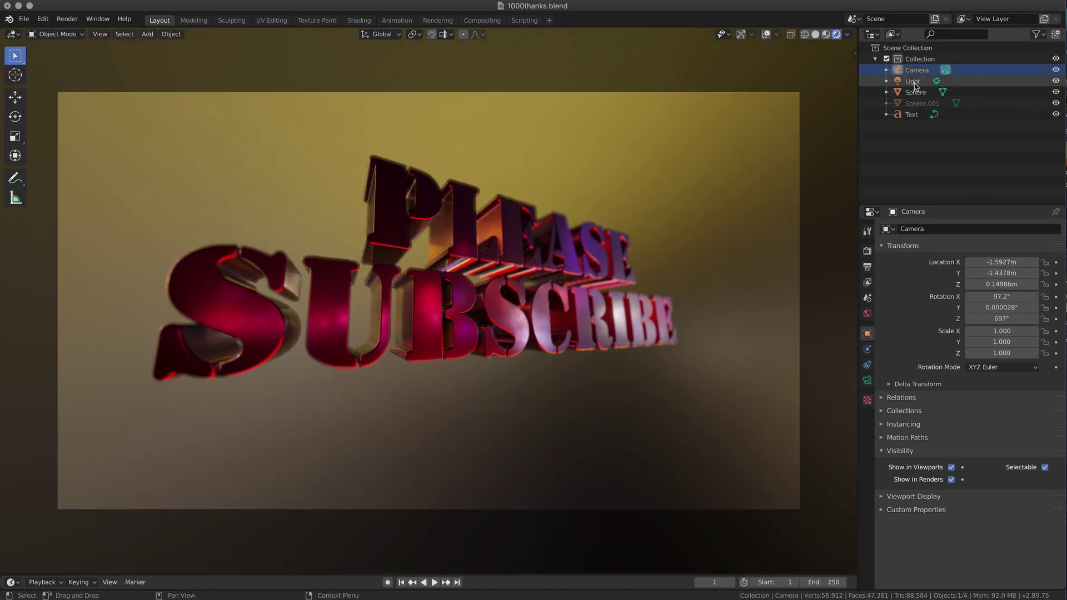
pyautogui.click(901, 83)
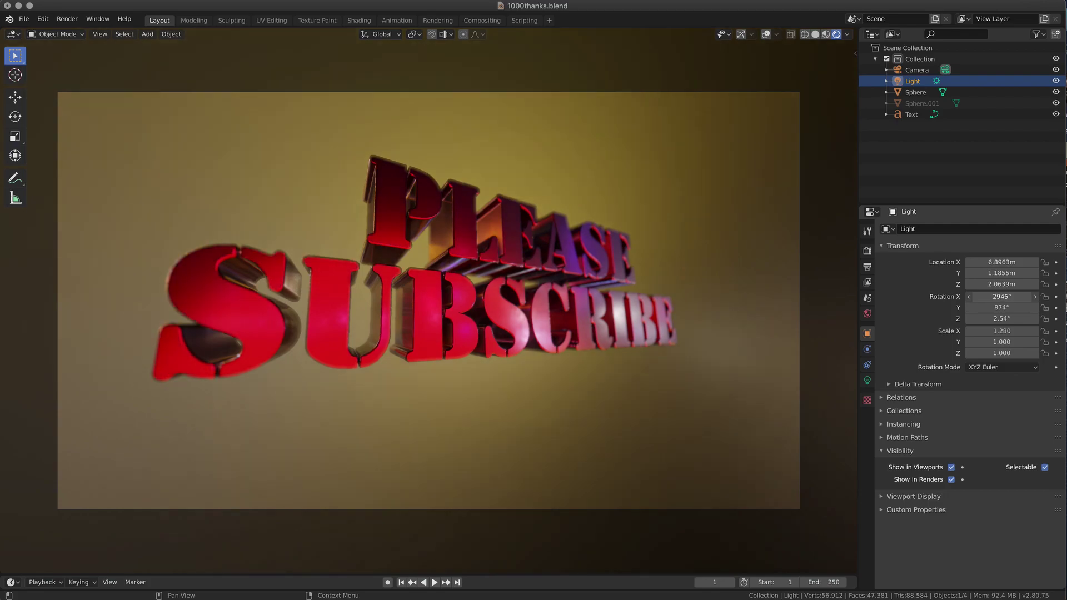